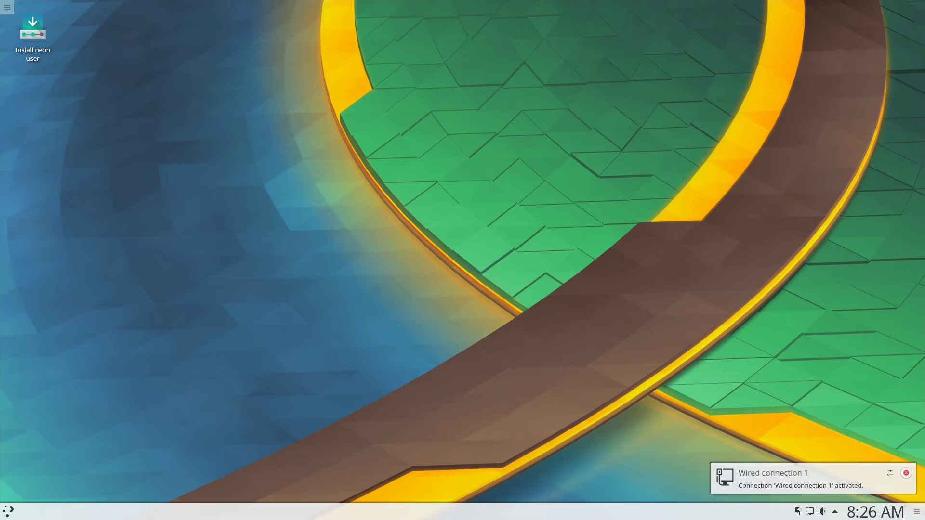
Launch the neon installer in English and opt into updates and third-party software
left_click(35, 42)
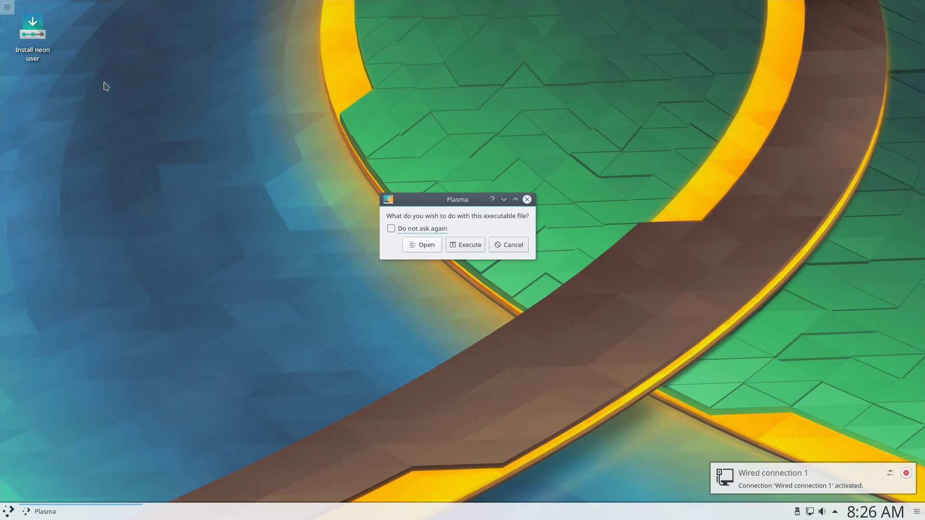
left_click(478, 250)
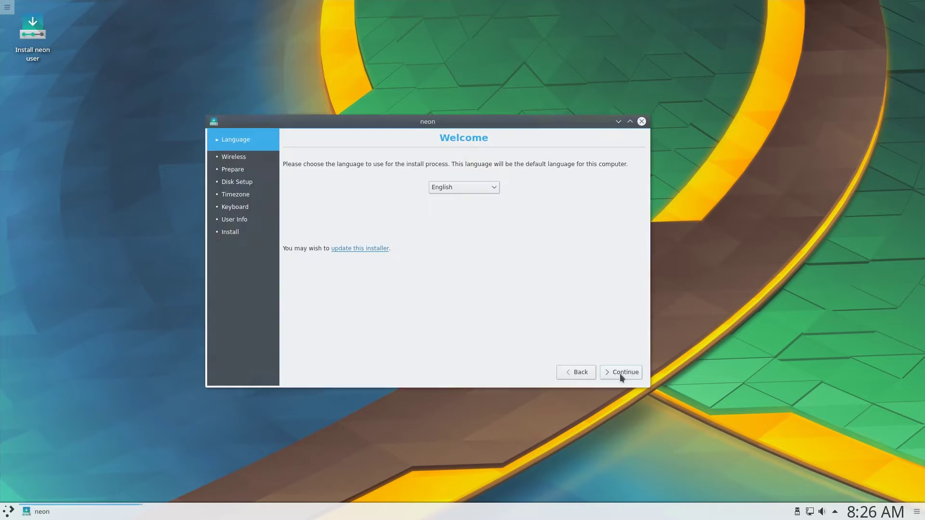
key("Return")
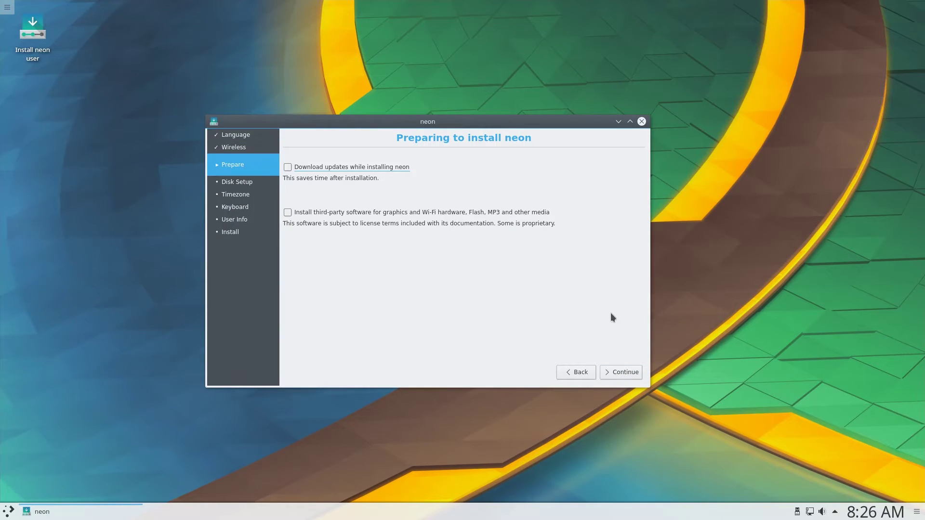
left_click(356, 170)
left_click(362, 214)
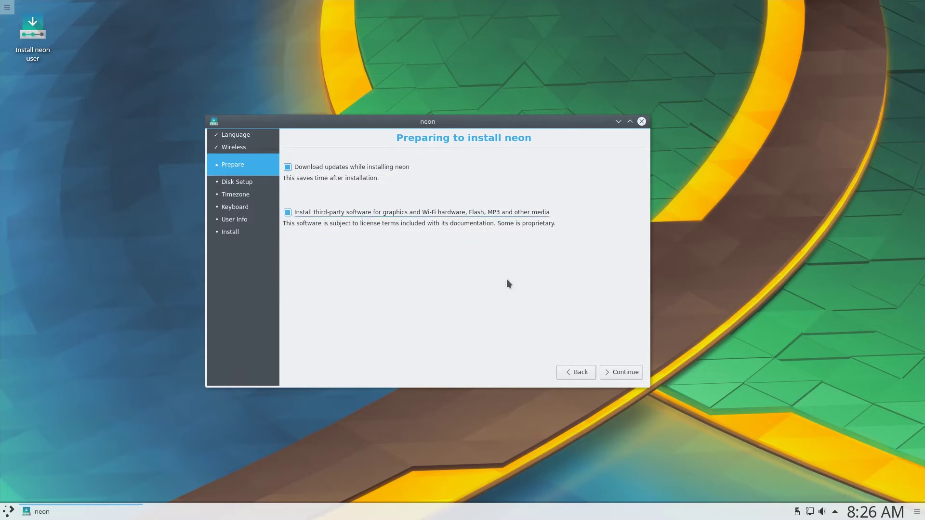
left_click(617, 374)
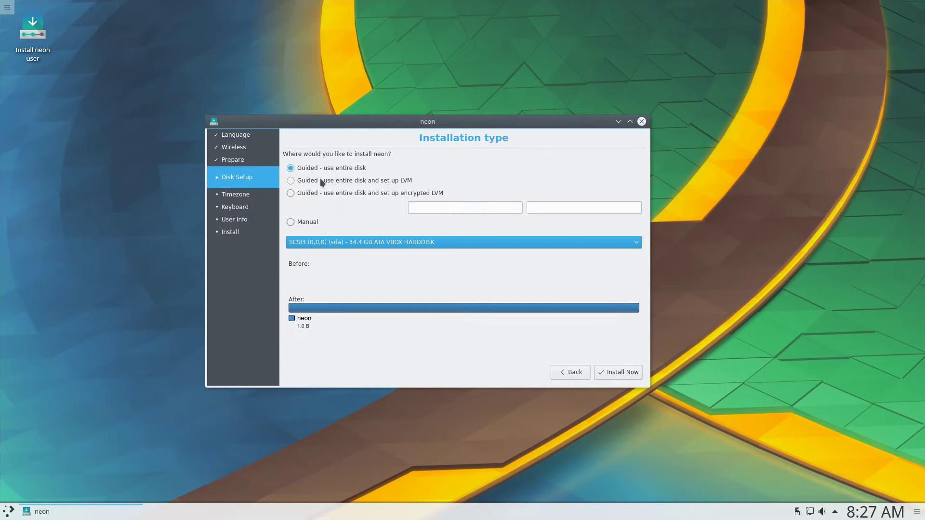
Choose a guided whole-disk install with LVM and start the installation
left_click(320, 222)
left_click(576, 373)
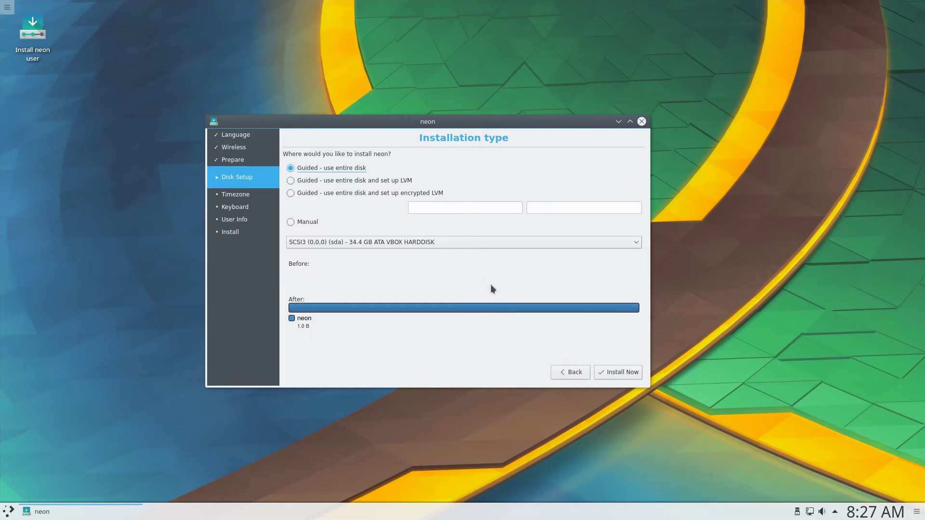
left_click(330, 180)
left_click(604, 370)
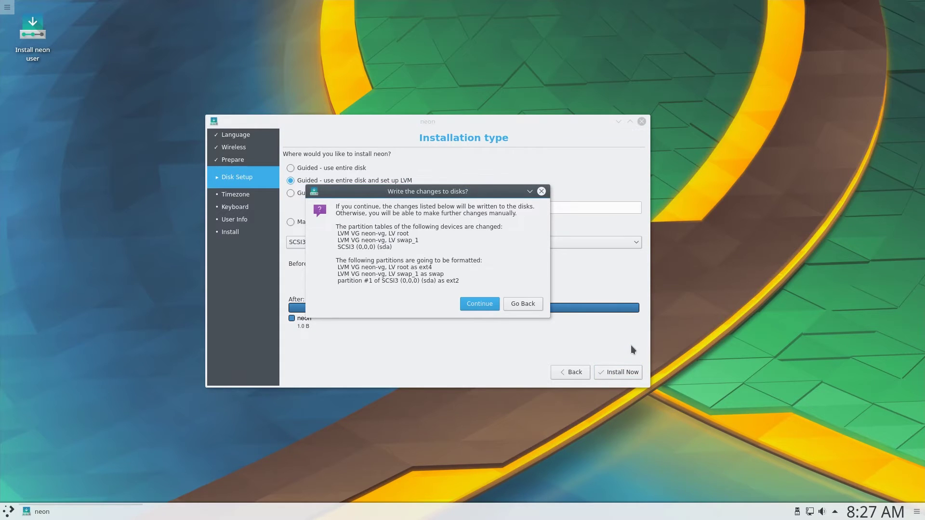
Confirm the disk changes and keep the United Kingdom timezone and English (UK) keyboard
left_click(495, 306)
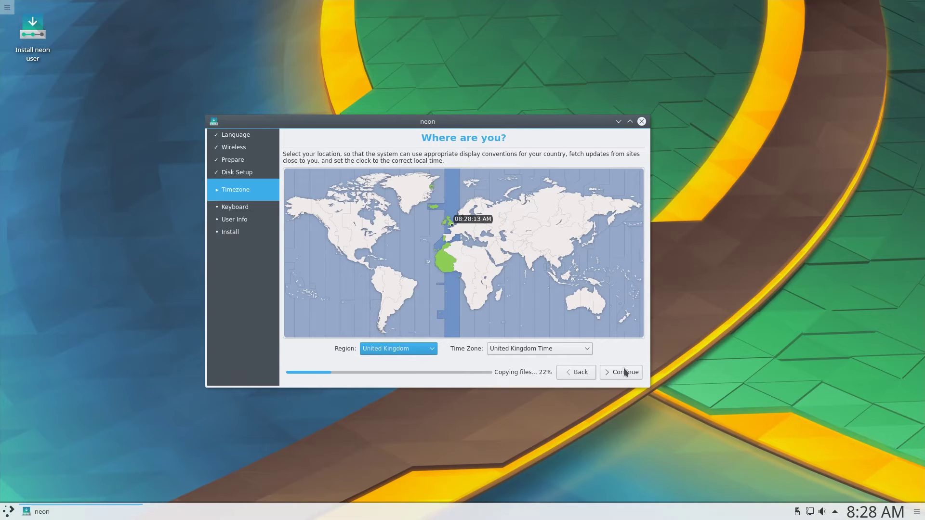
left_click(624, 371)
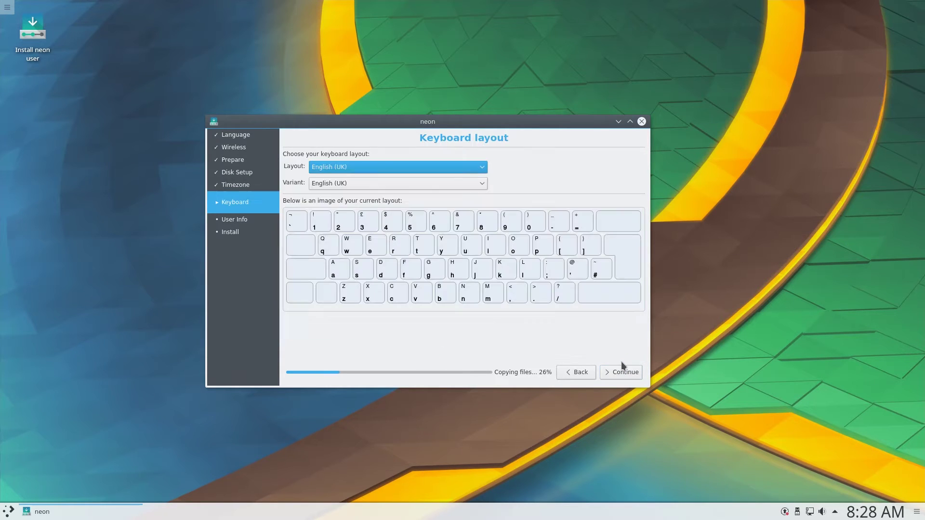
left_click(623, 369)
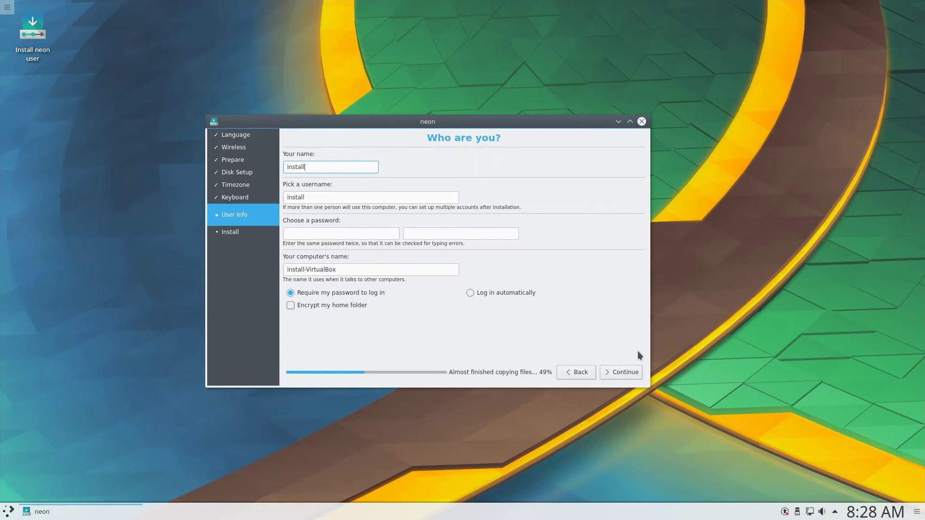
Enter the user's name and account password, set the computer name to neon, and proceed
key("Tab")
key("Tab")
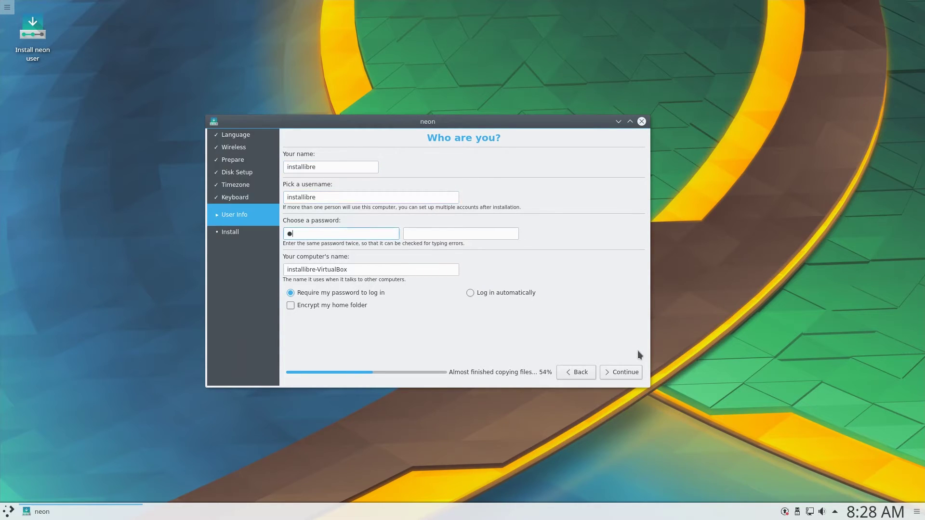
key("Tab")
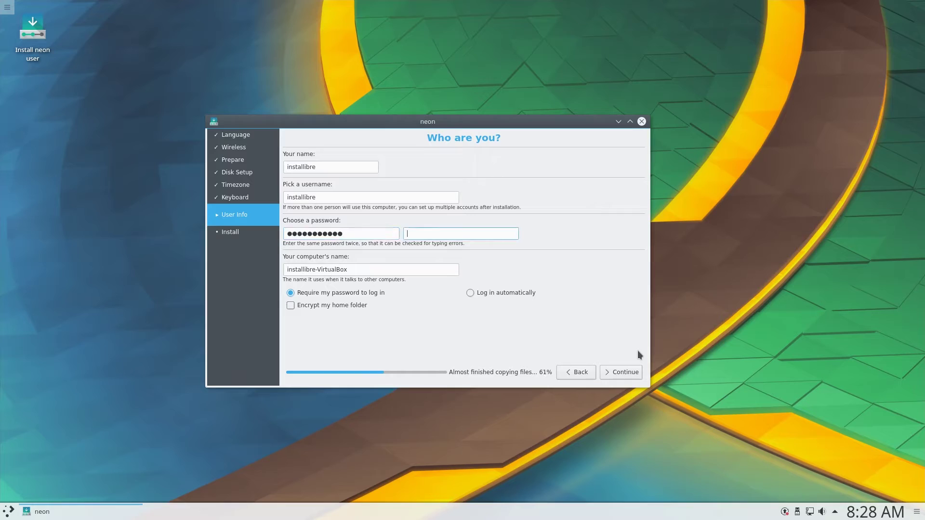
left_click(412, 273)
key("ctrl+a")
type("neo")
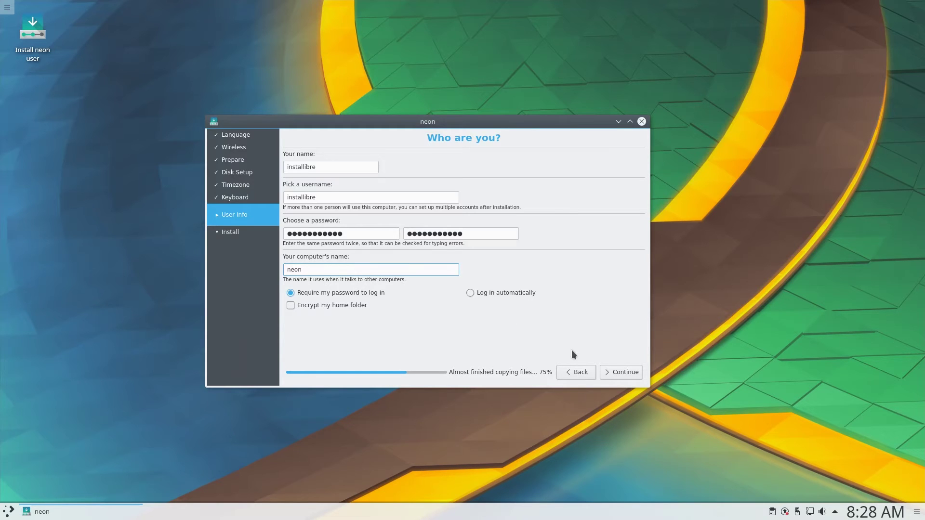
left_click(619, 372)
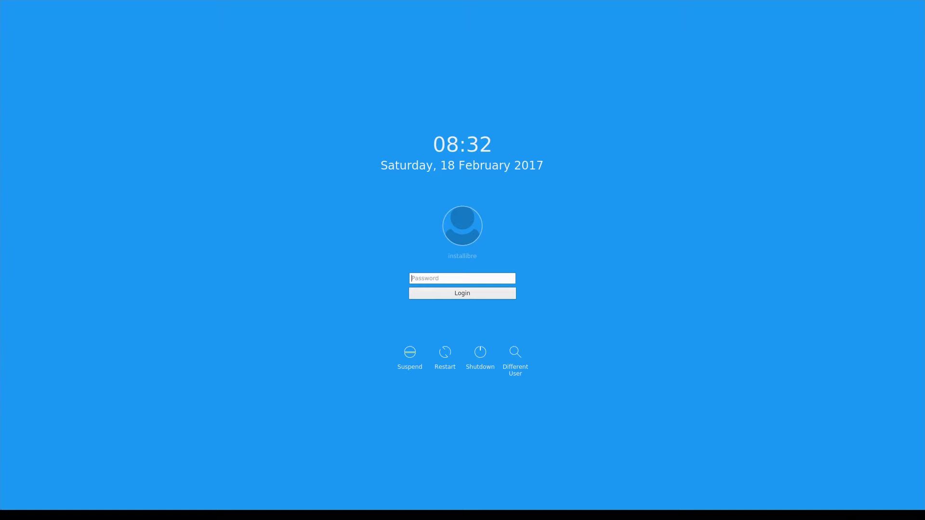
Log in to the new system by entering the account password
type("••")
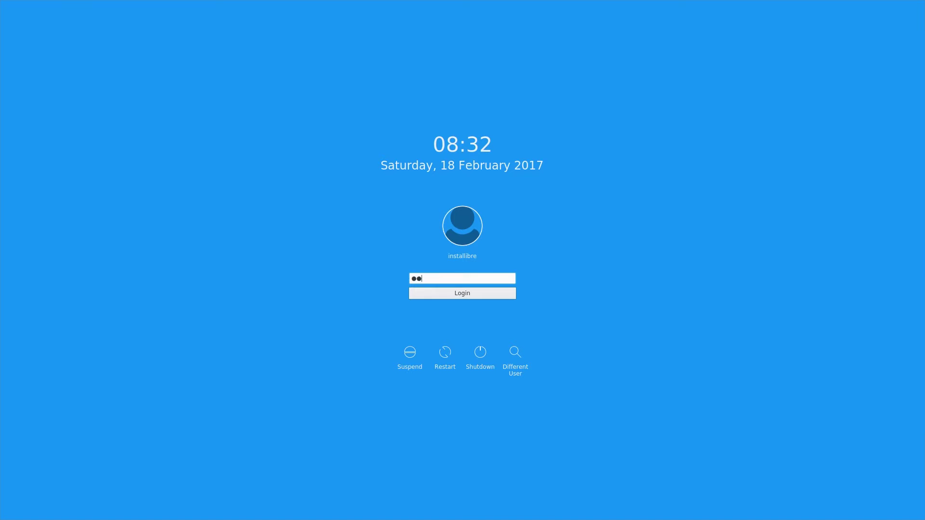
type("•••••")
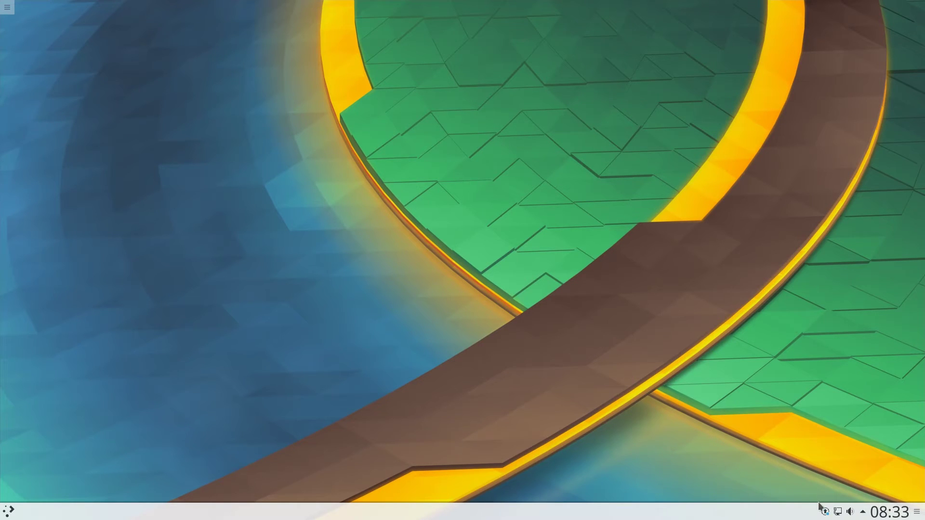
Bring up Discover from the updates notice and start installing all 365 updates
left_click(825, 511)
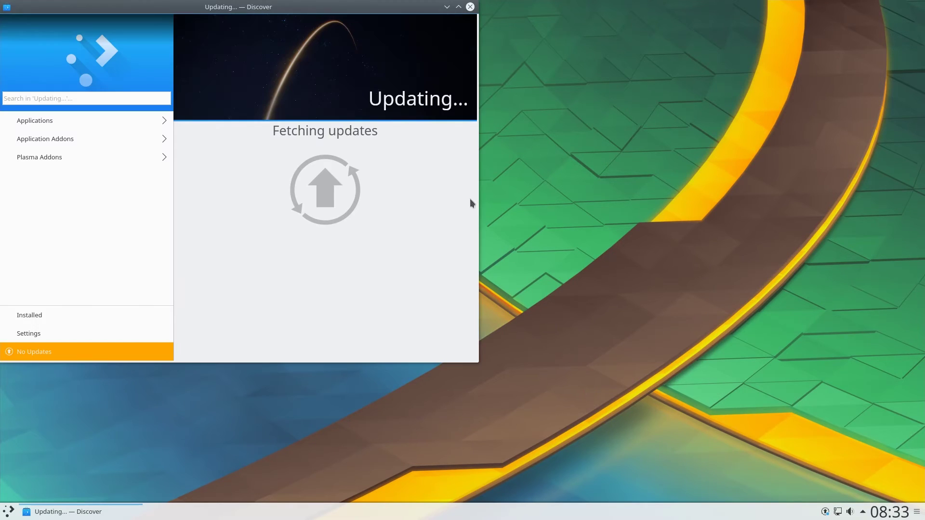
left_click_drag(305, 20, 727, 35)
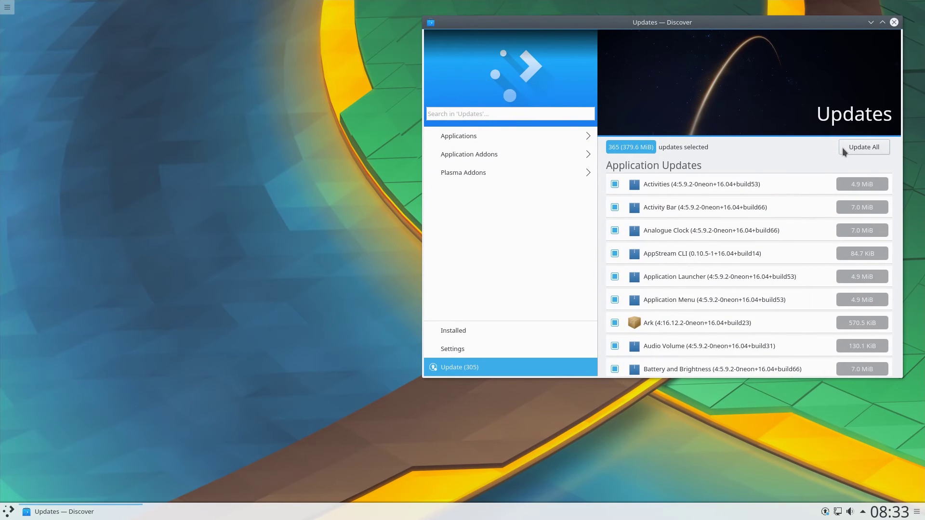
left_click(842, 147)
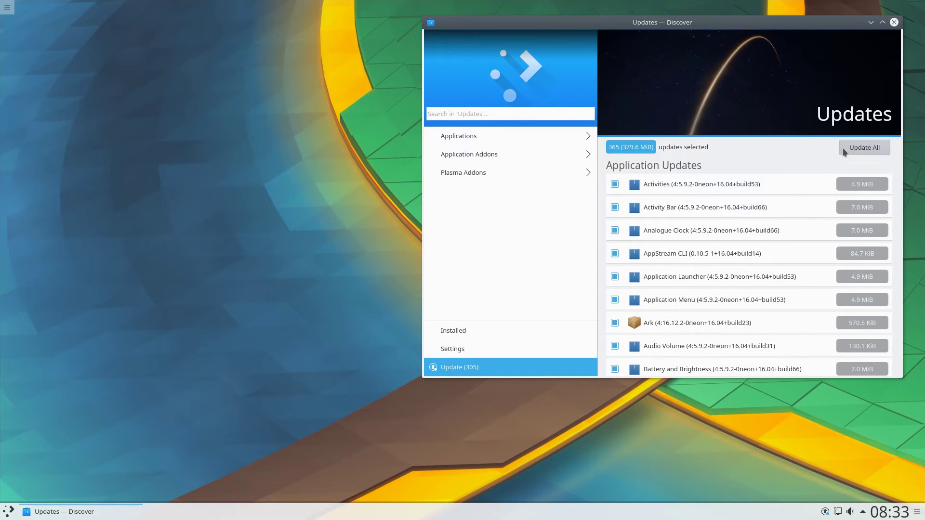
Launch System Settings from the Settings category and apply the Breeze Dark workspace theme
left_click(7, 512)
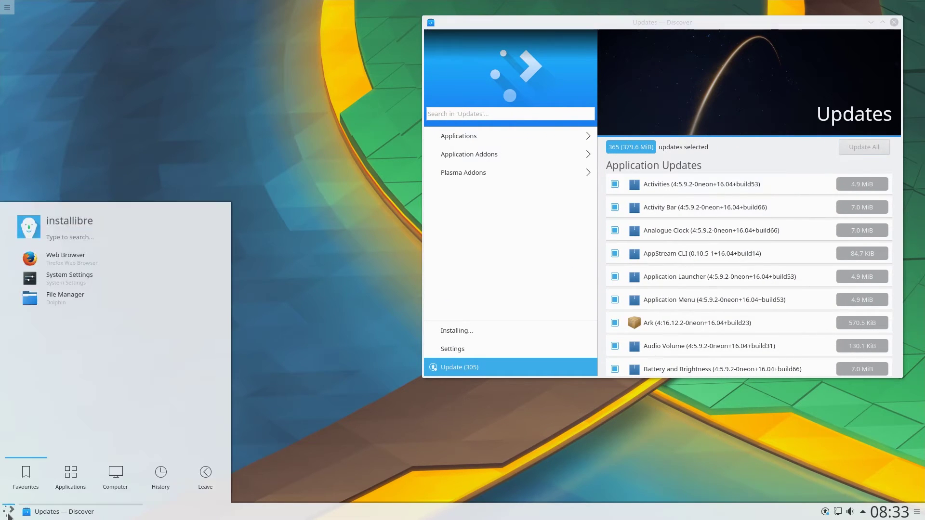
left_click(77, 477)
left_click(73, 371)
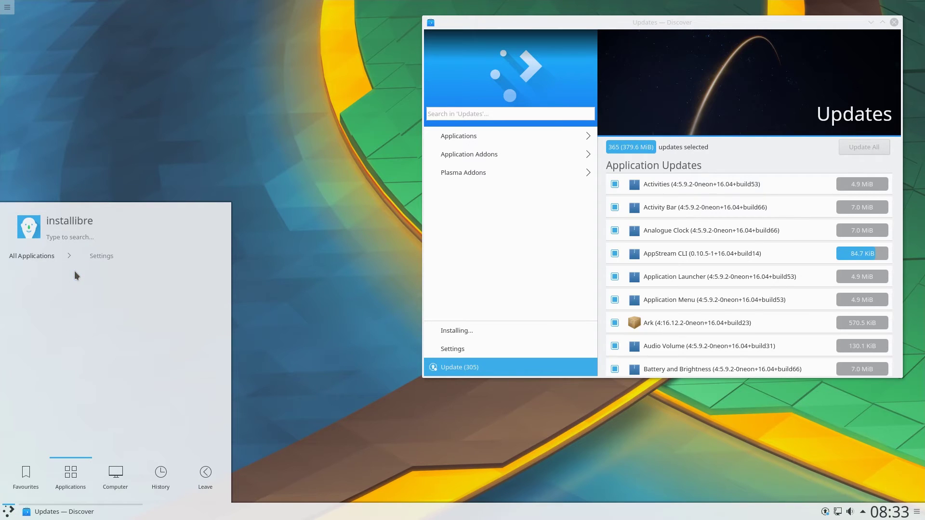
left_click(75, 272)
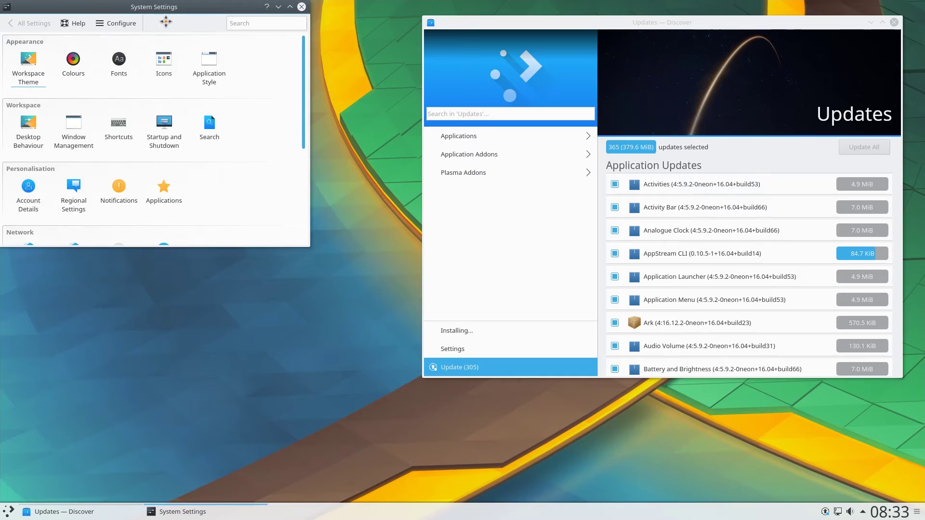
left_click_drag(164, 20, 202, 72)
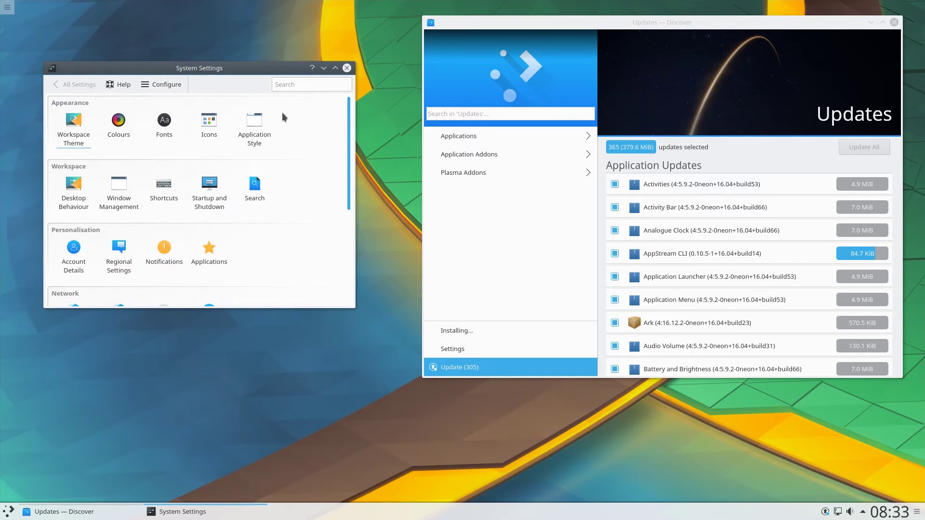
left_click_drag(347, 157, 330, 147)
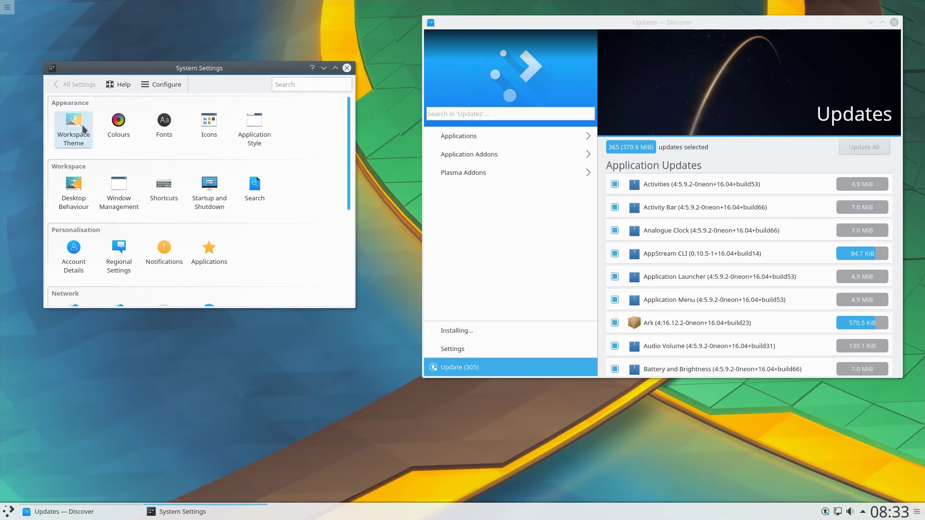
left_click(83, 129)
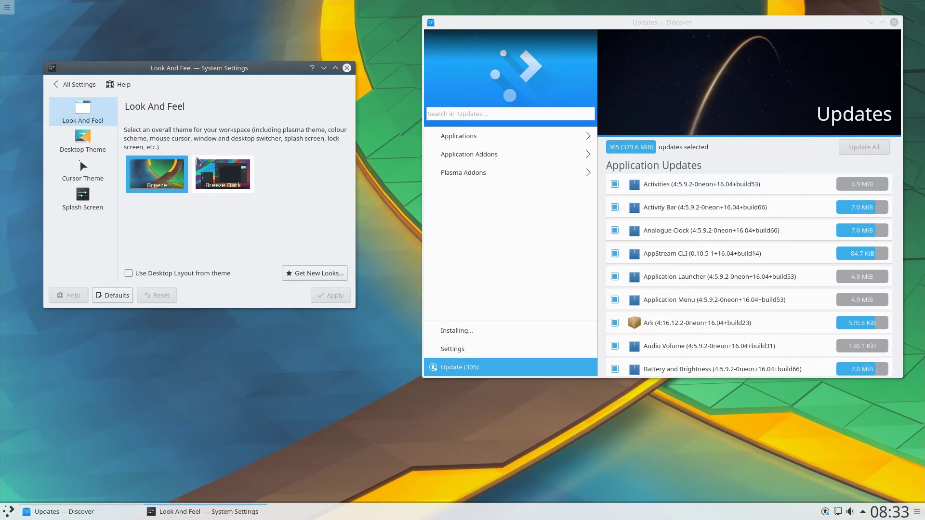
left_click(233, 180)
left_click(332, 294)
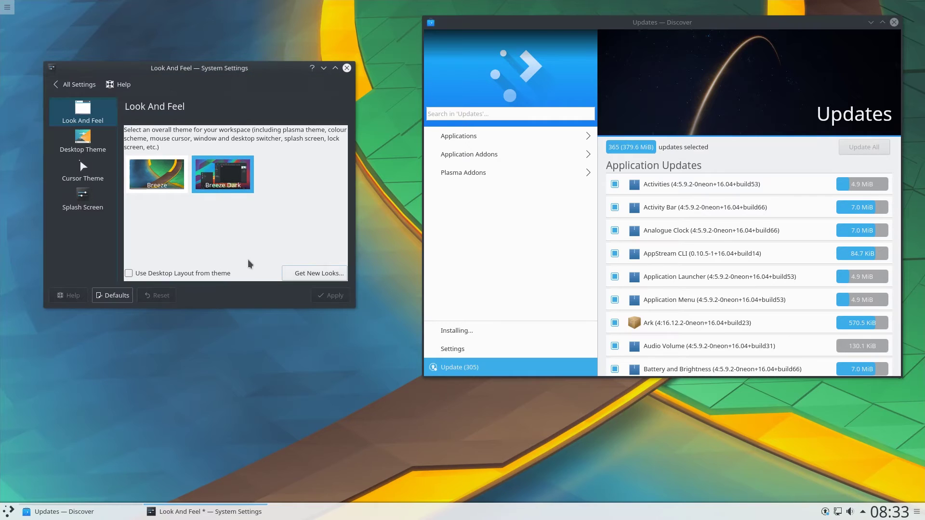
Look over the Desktop Theme and Application Style pages, then close System Settings and Discover
left_click(96, 153)
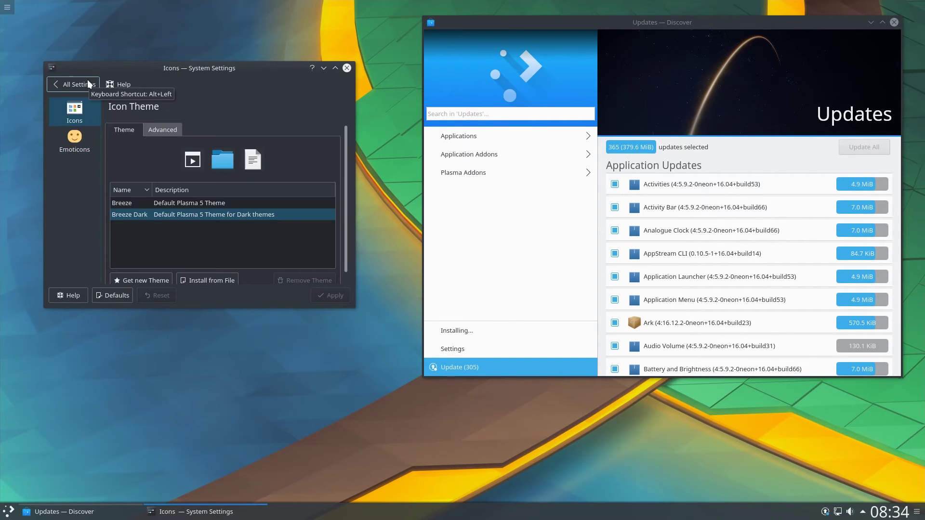
left_click(88, 81)
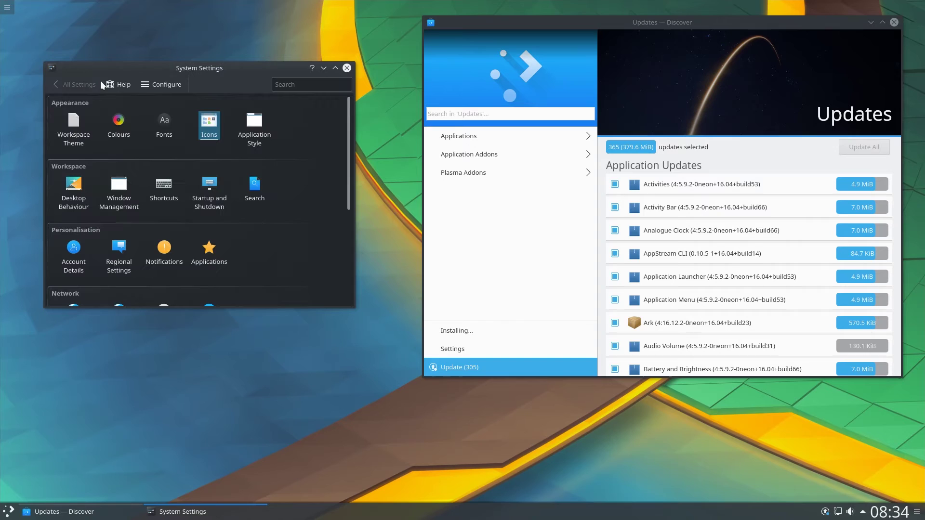
left_click(254, 121)
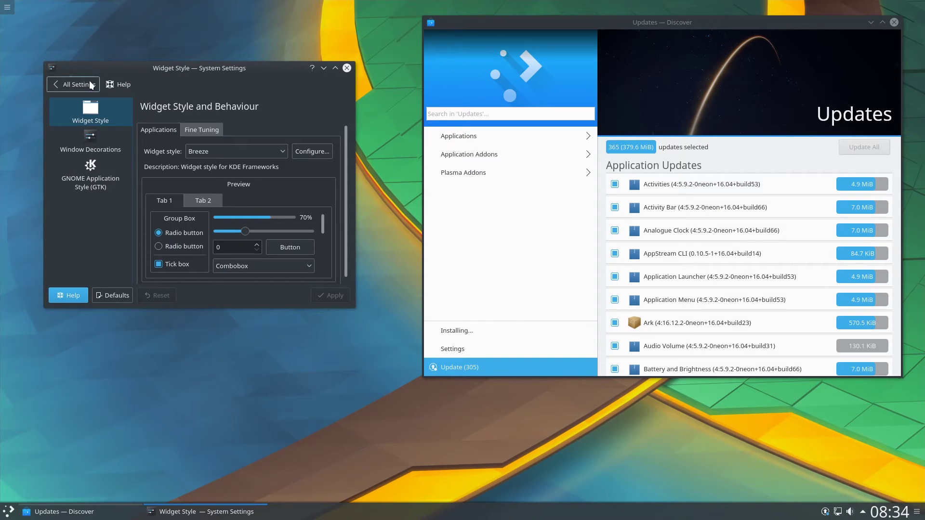
left_click(89, 84)
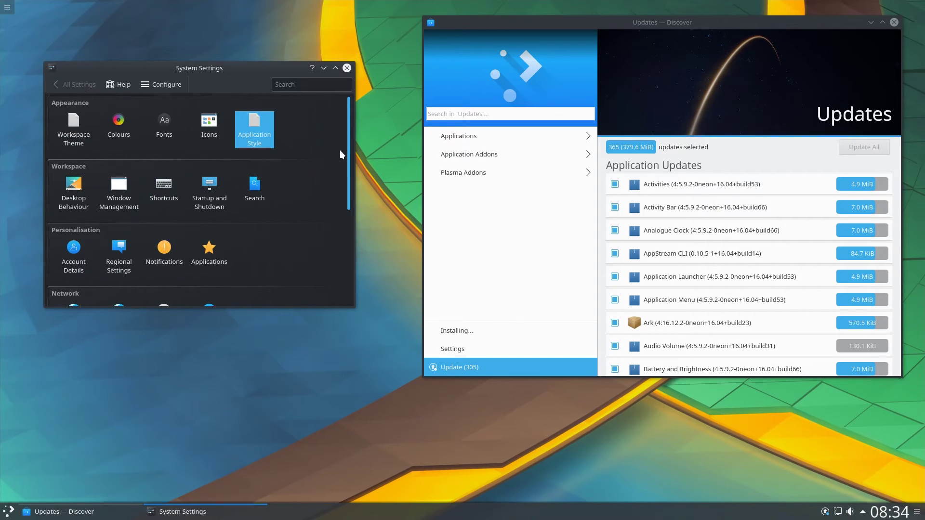
scroll(343, 150, "down", 3)
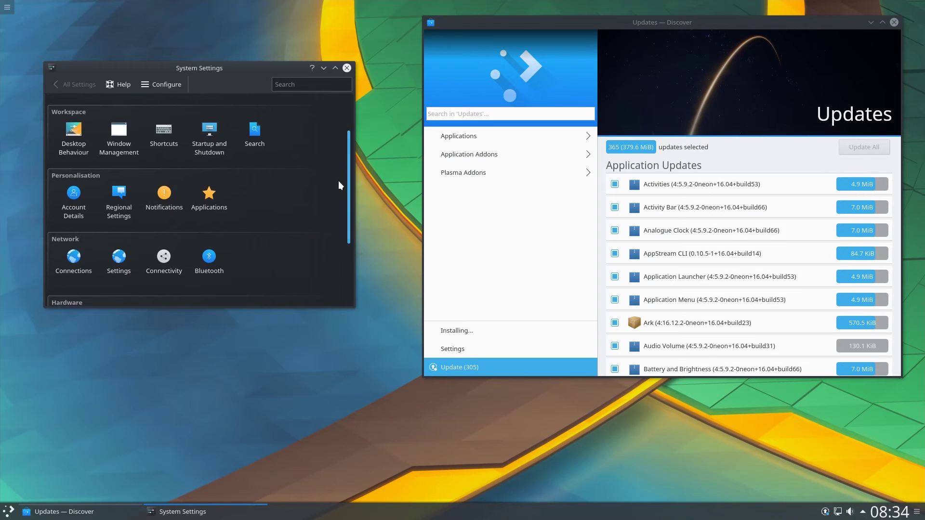
scroll(325, 184, "up", 3)
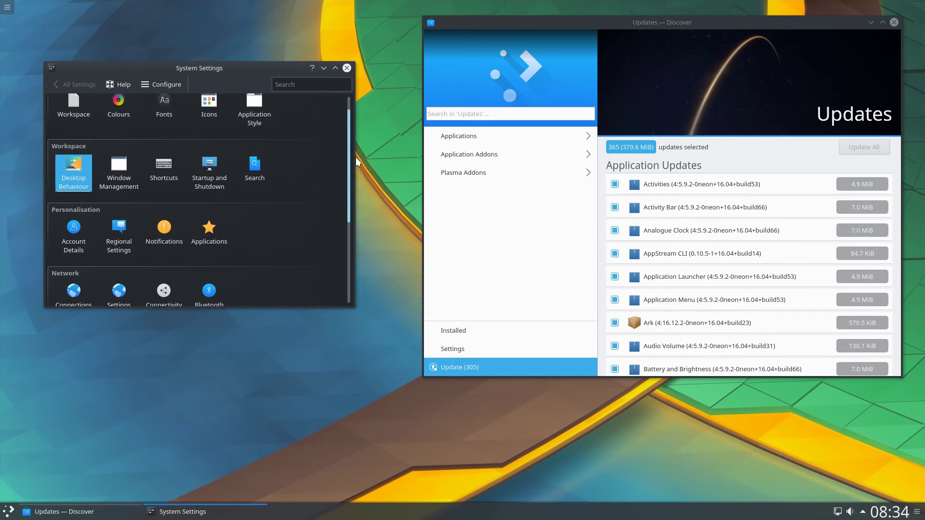
left_click(348, 70)
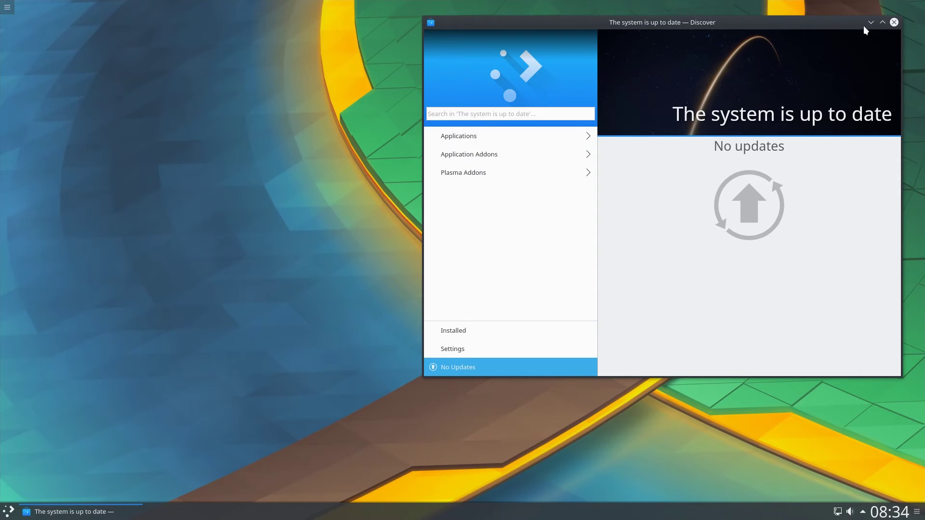
left_click(894, 22)
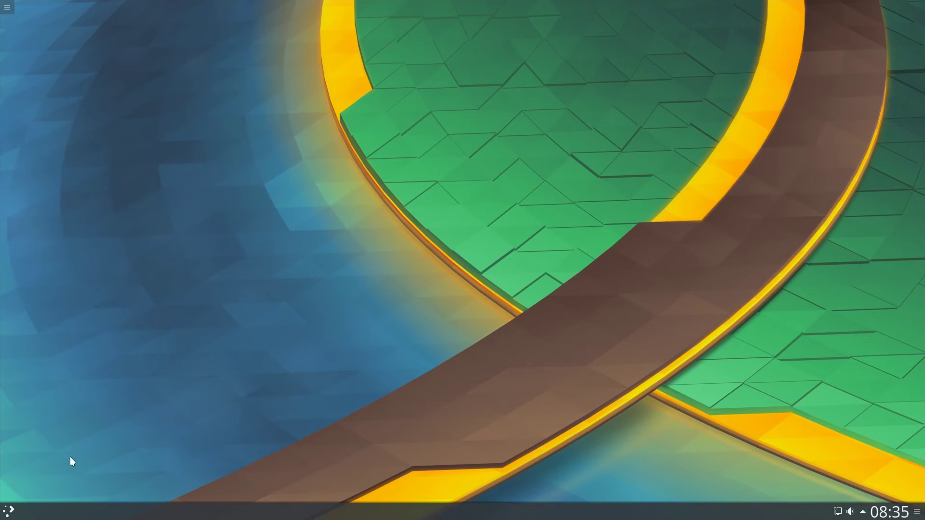
Browse the launcher's Development, Graphics, Internet, Multimedia, Office and Settings categories
left_click(10, 515)
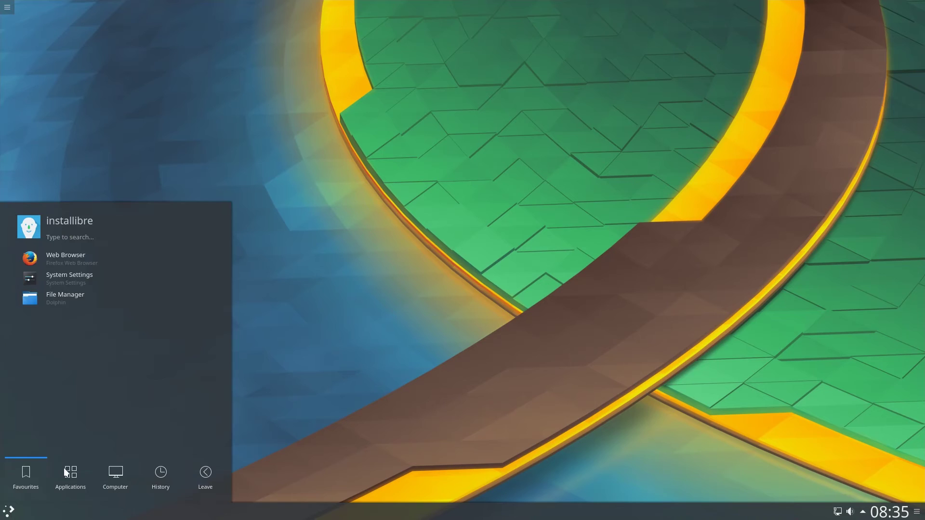
left_click(66, 472)
left_click(97, 271)
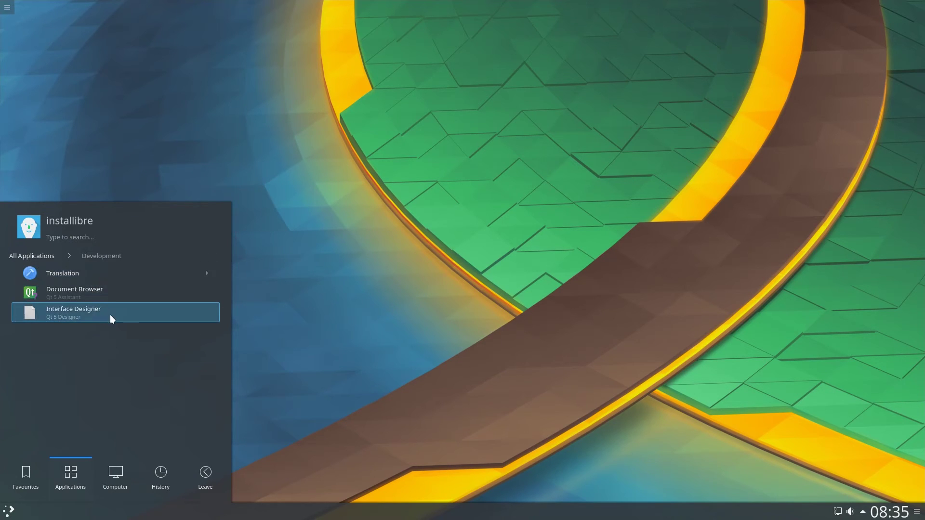
left_click(44, 255)
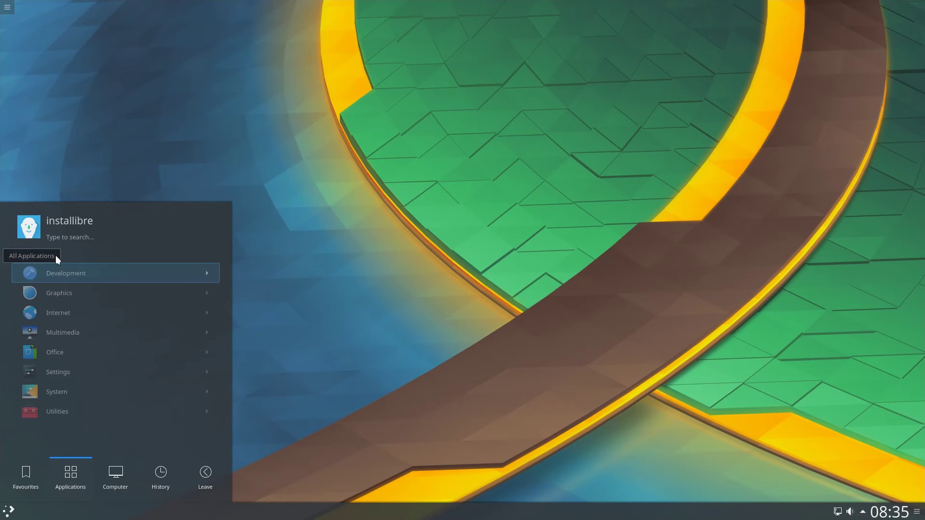
left_click(79, 291)
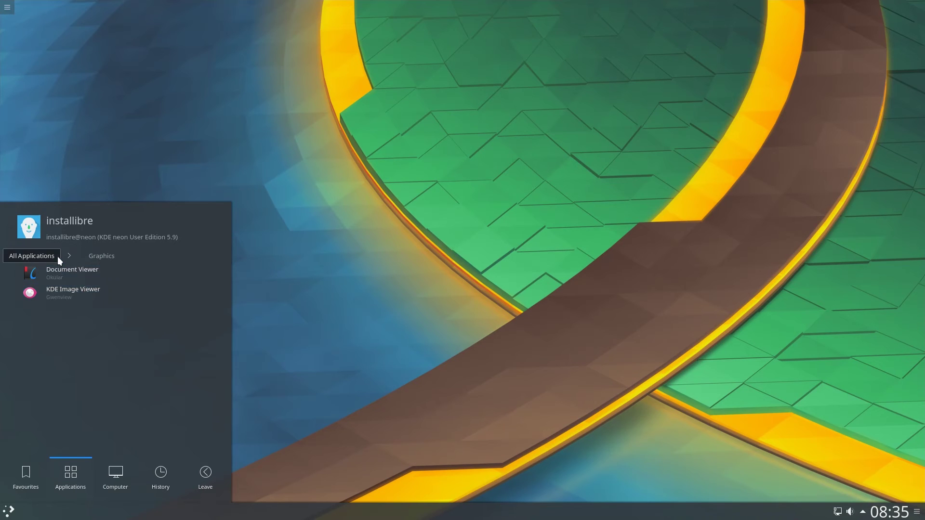
left_click(56, 256)
left_click(77, 308)
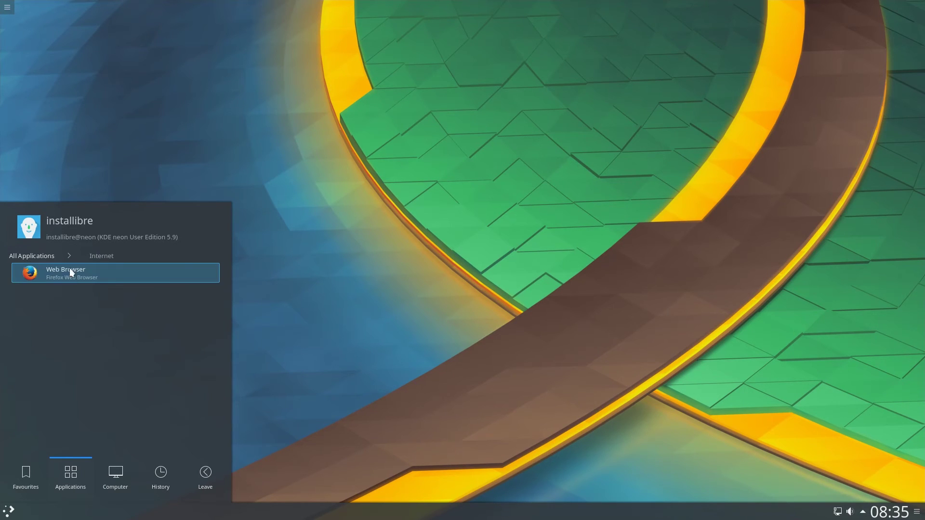
left_click(56, 256)
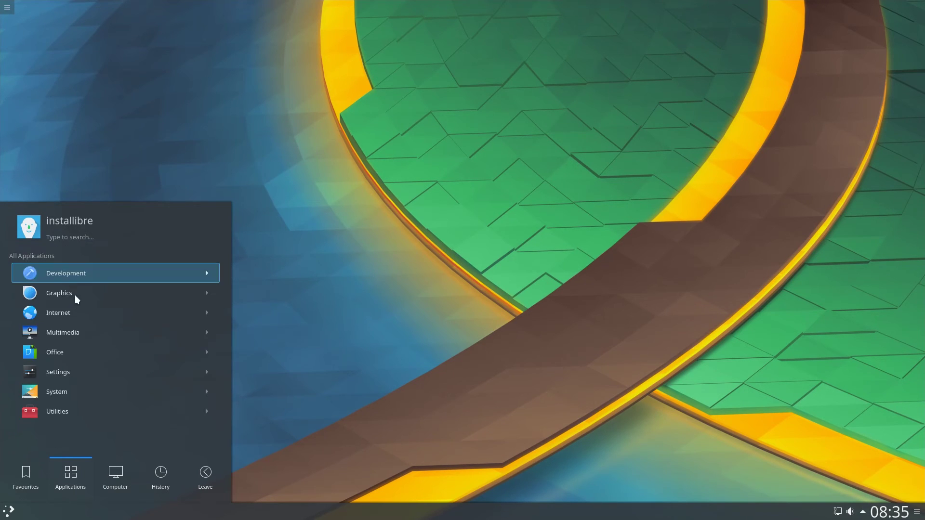
left_click(79, 326)
left_click(53, 255)
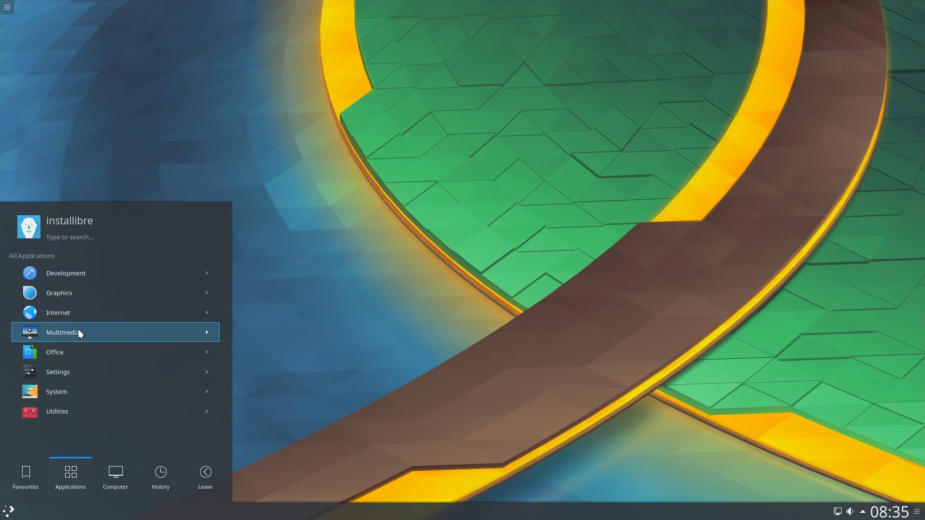
left_click(80, 346)
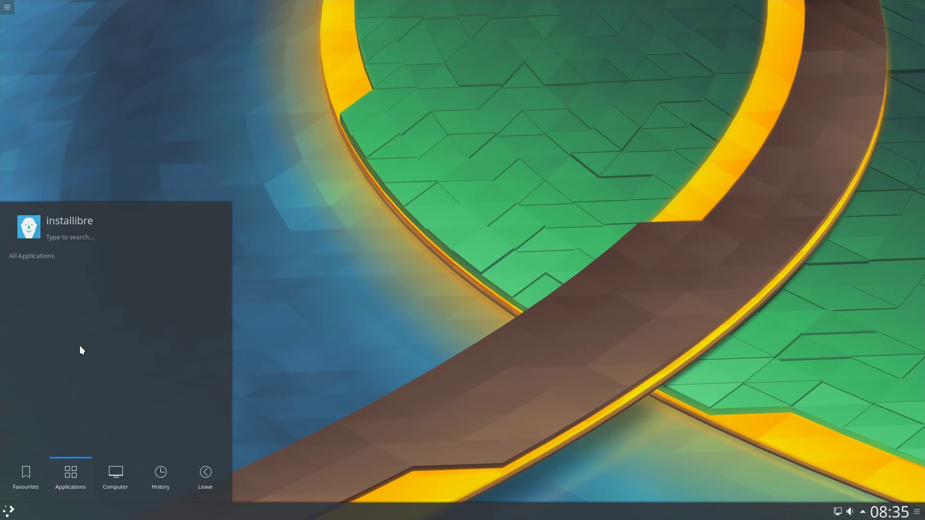
left_click(52, 256)
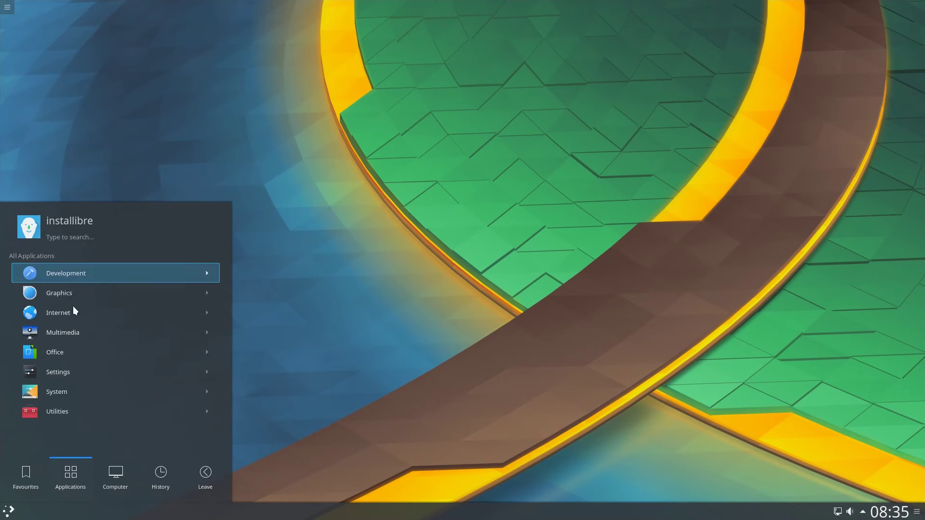
left_click(85, 368)
left_click(46, 257)
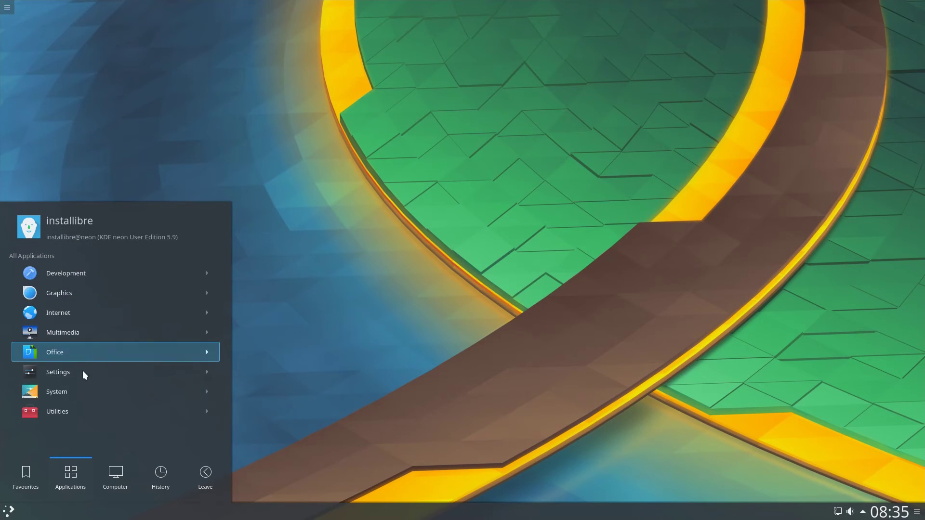
Launch and close System Monitor, then start Discover from the System applications
left_click(80, 388)
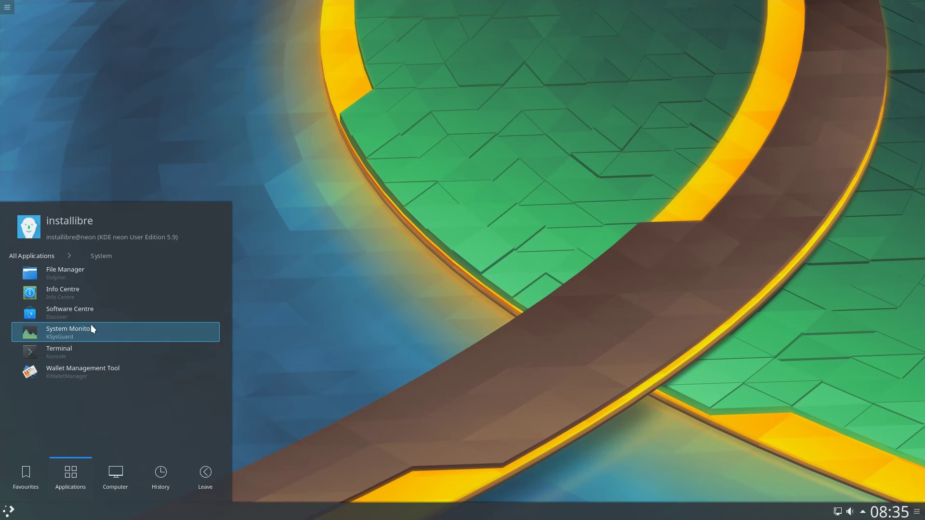
left_click(55, 328)
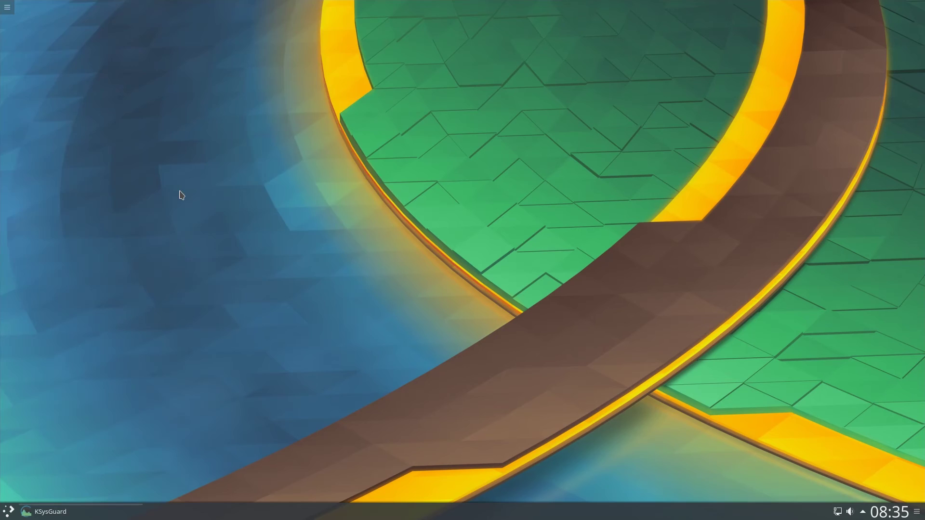
left_click(379, 6)
key("super")
left_click(84, 411)
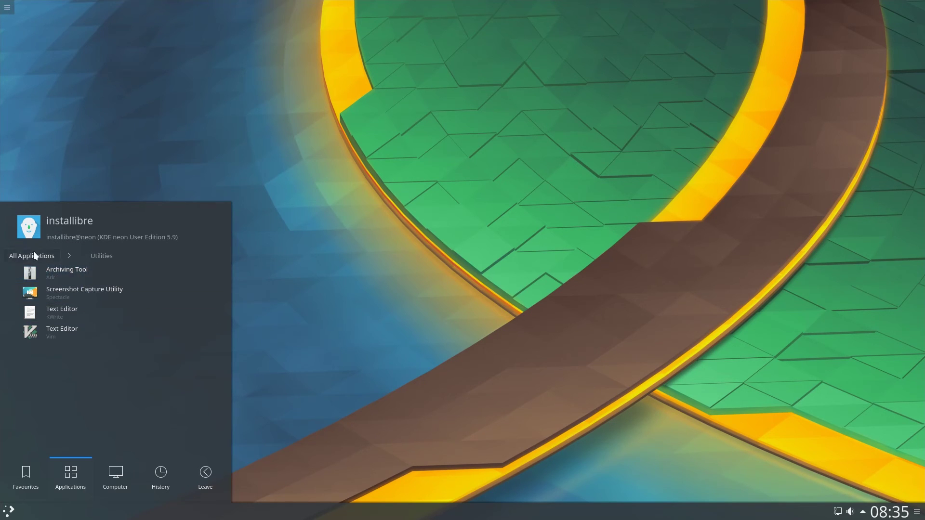
left_click(33, 252)
left_click(75, 397)
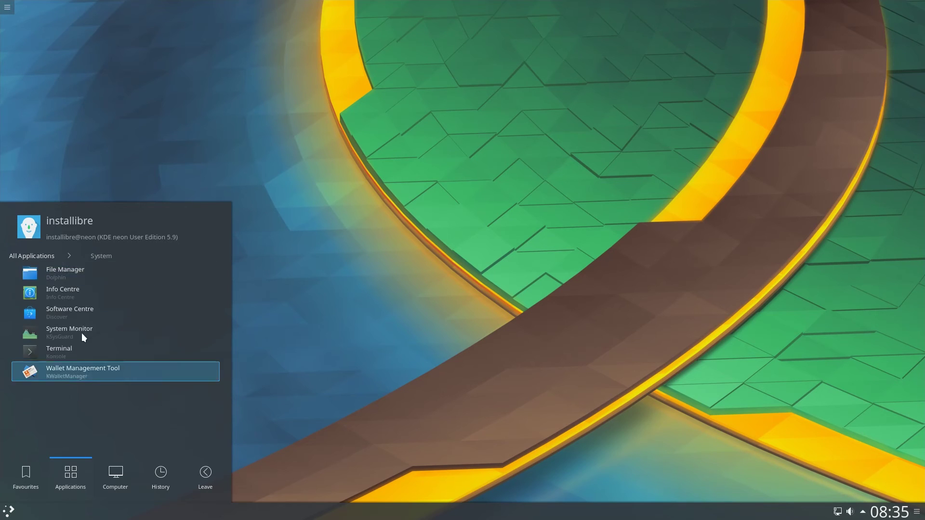
left_click(85, 314)
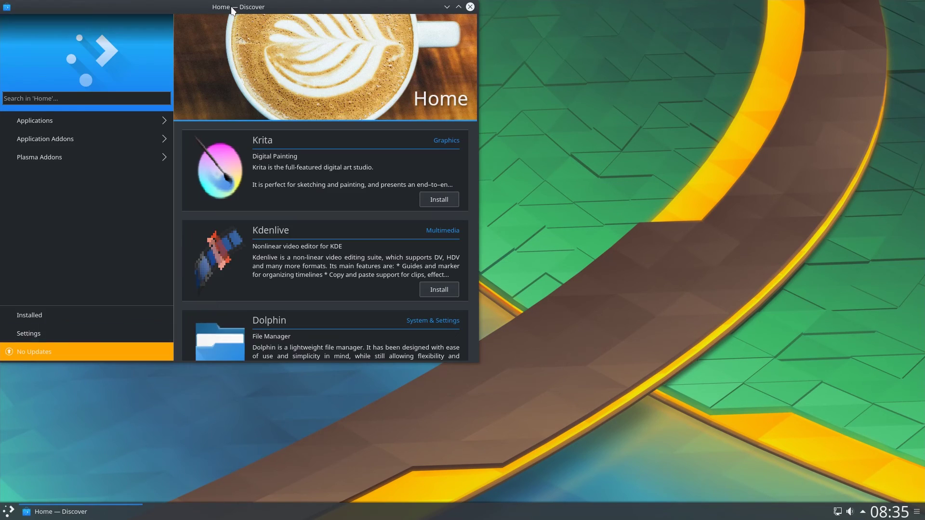
Reposition Discover and go to the Applications section, scrolling down to Thunderbird Mail
left_click_drag(348, 48, 513, 118)
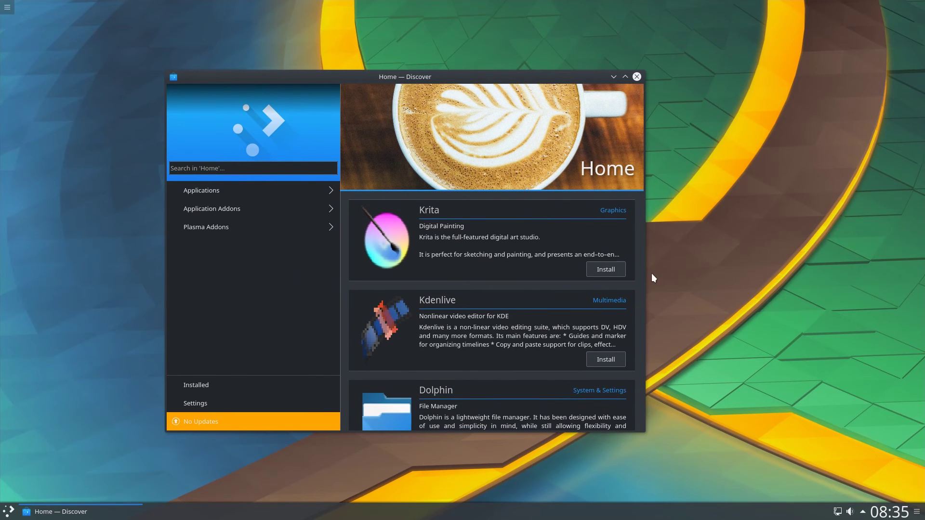
scroll(616, 288, "down", 2)
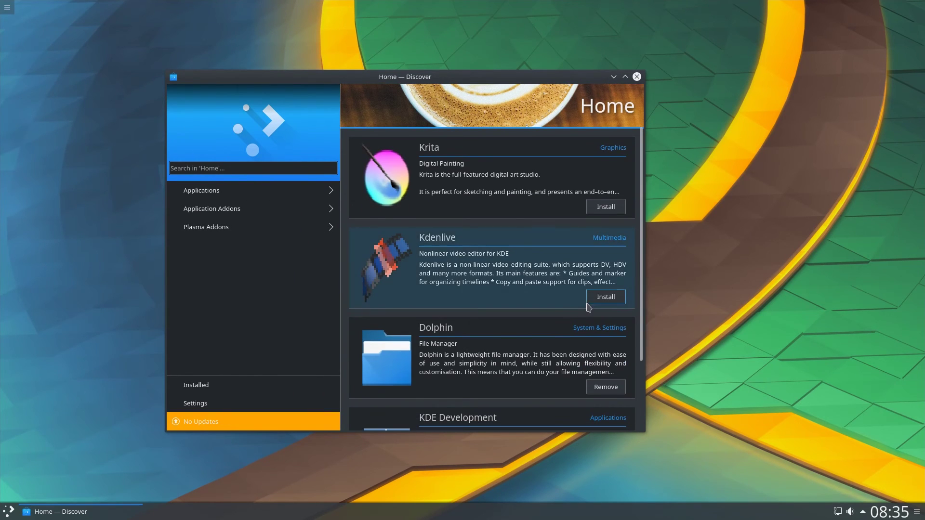
scroll(602, 312, "down", 3)
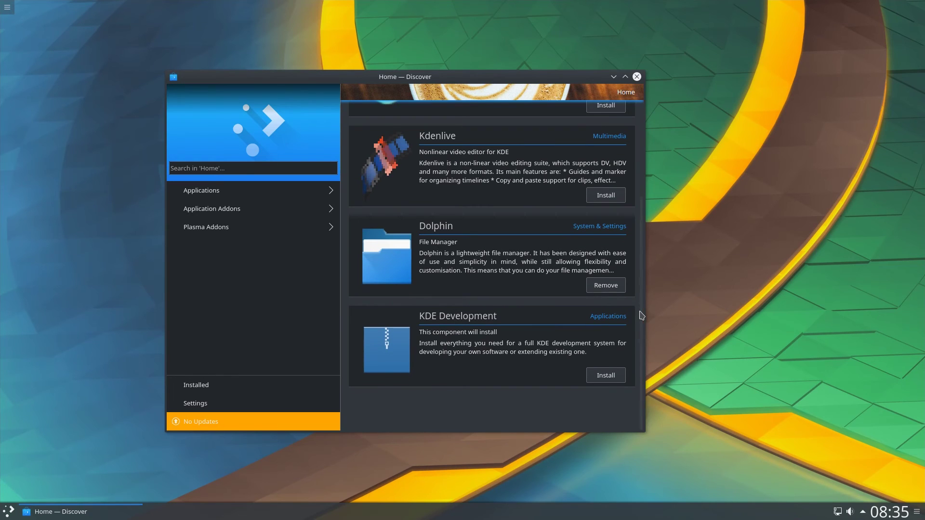
left_click(608, 291)
scroll(522, 267, "down", 1)
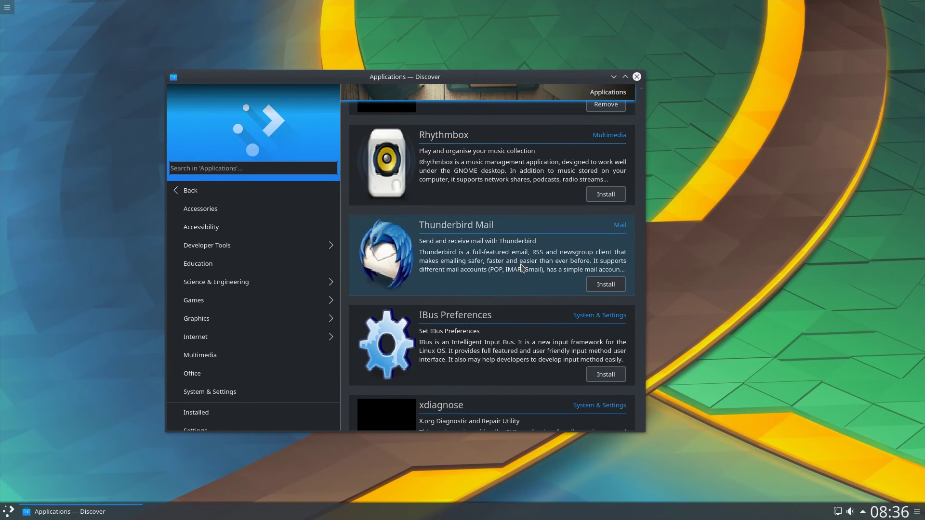
Install Thunderbird Mail, authorising it with the account password
left_click(605, 284)
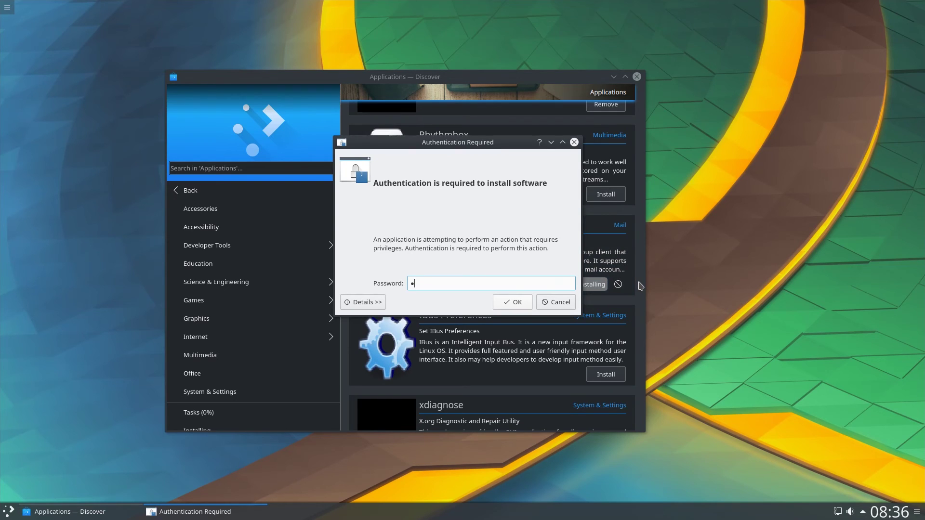
key("Return")
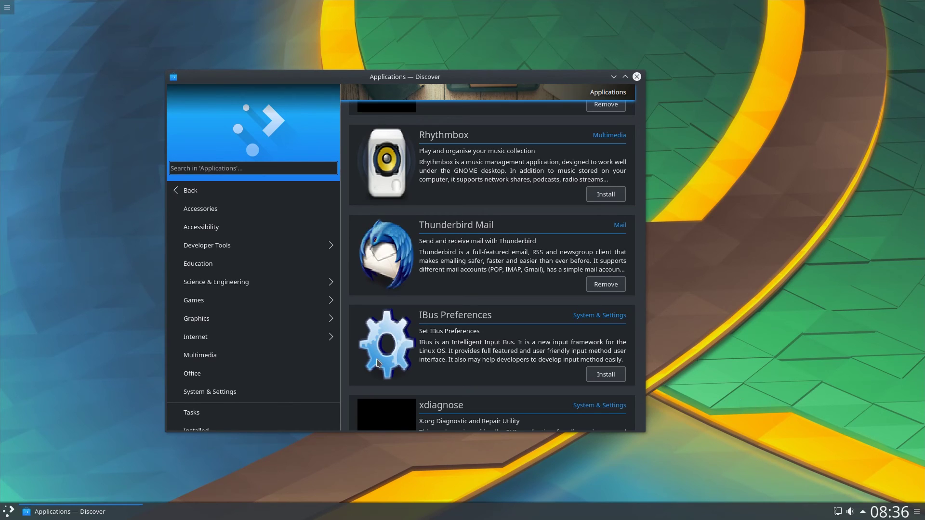
In the launcher, glance at Multimedia and Internet, then list the System applications
left_click(8, 512)
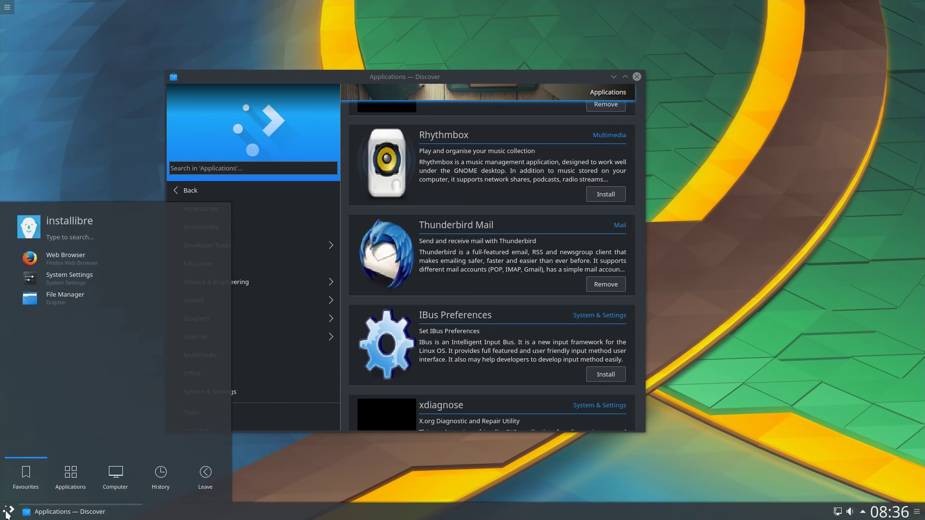
mouse_move(68, 475)
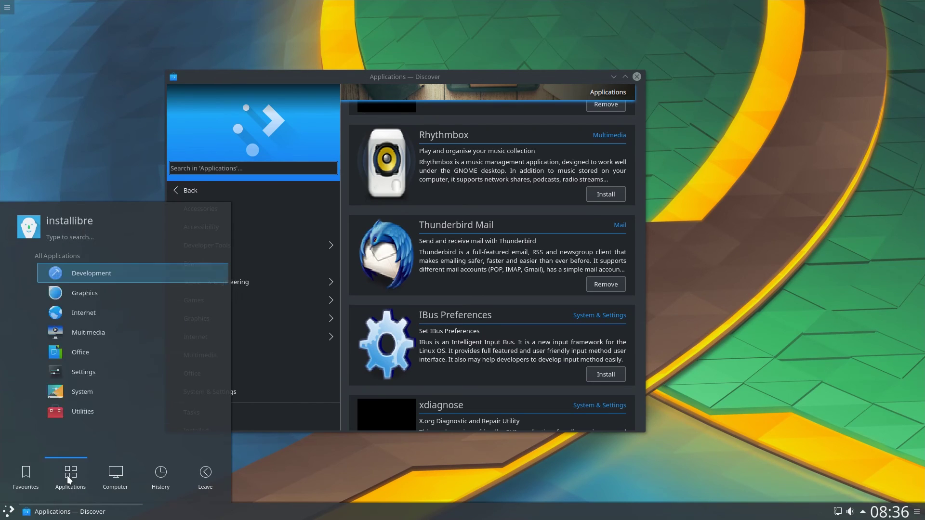
left_click(80, 337)
left_click(38, 256)
left_click(76, 313)
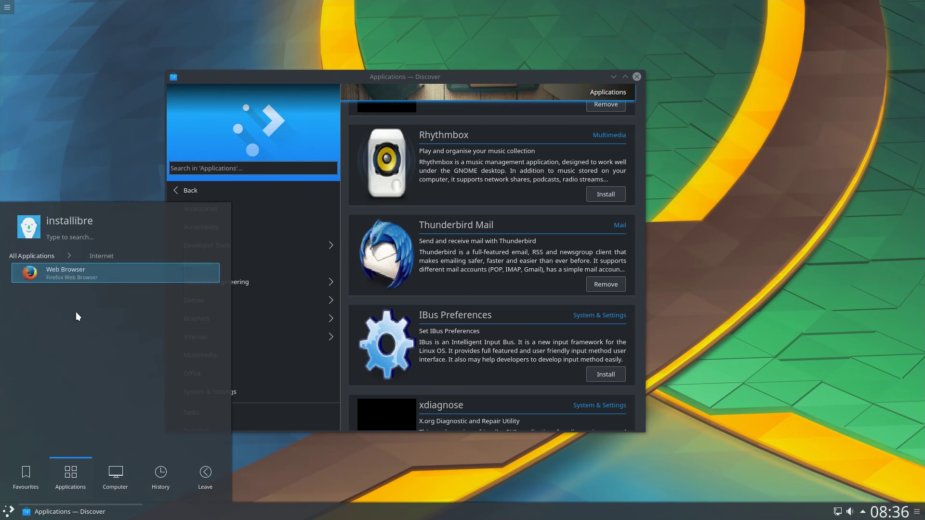
left_click(51, 260)
left_click(53, 396)
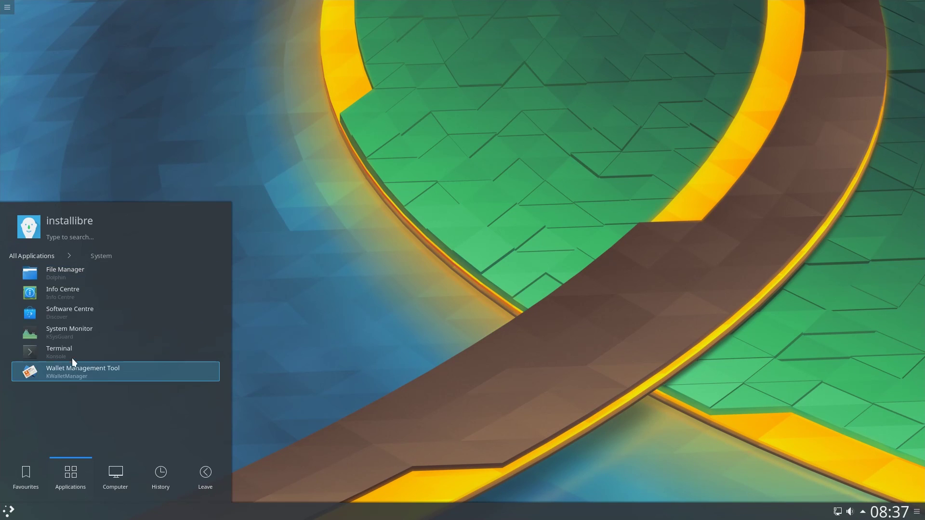
Run thunderbird from a new Konsole terminal, then dismiss its welcome dialog and close it
left_click(73, 357)
left_click_drag(163, 8, 272, 76)
type("thunderbird")
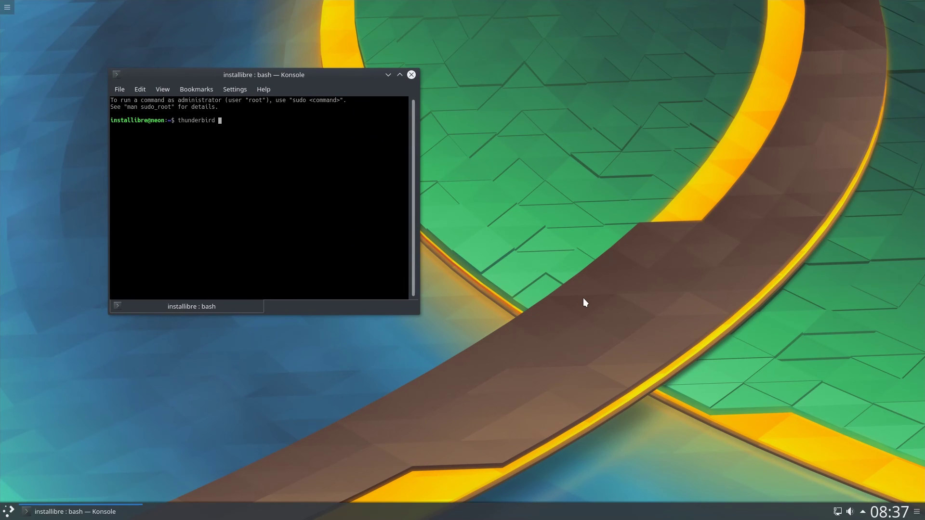
key("Return")
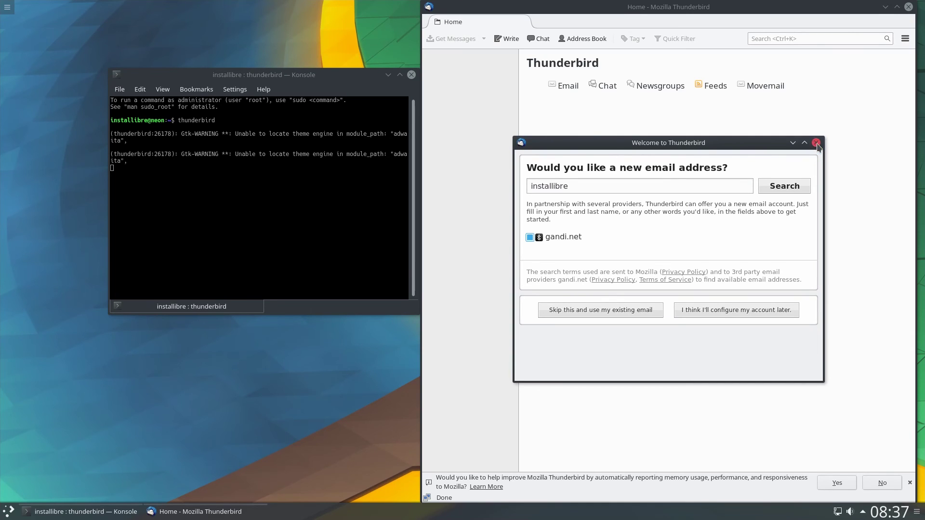
left_click(816, 143)
left_click(908, 7)
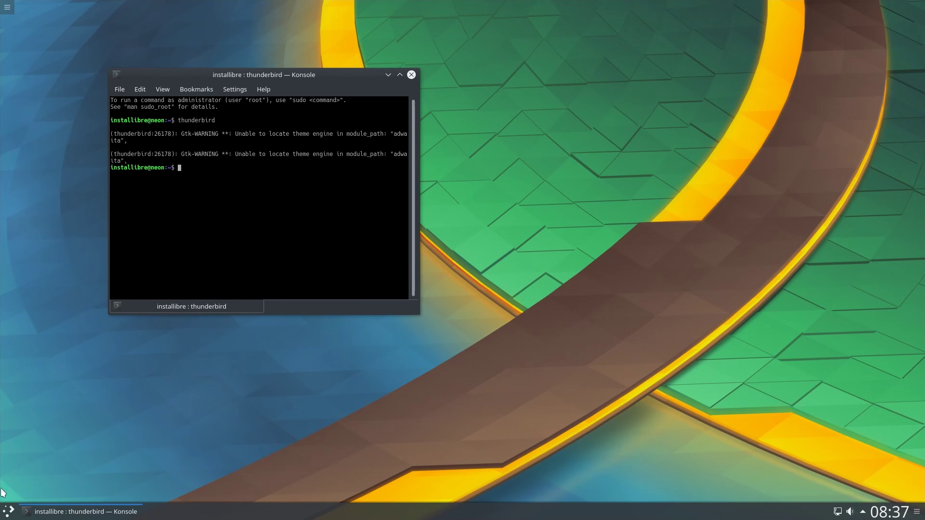
Open the launcher's Internet applications to confirm Thunderbird appears as Mail Client
left_click(7, 511)
left_click(72, 482)
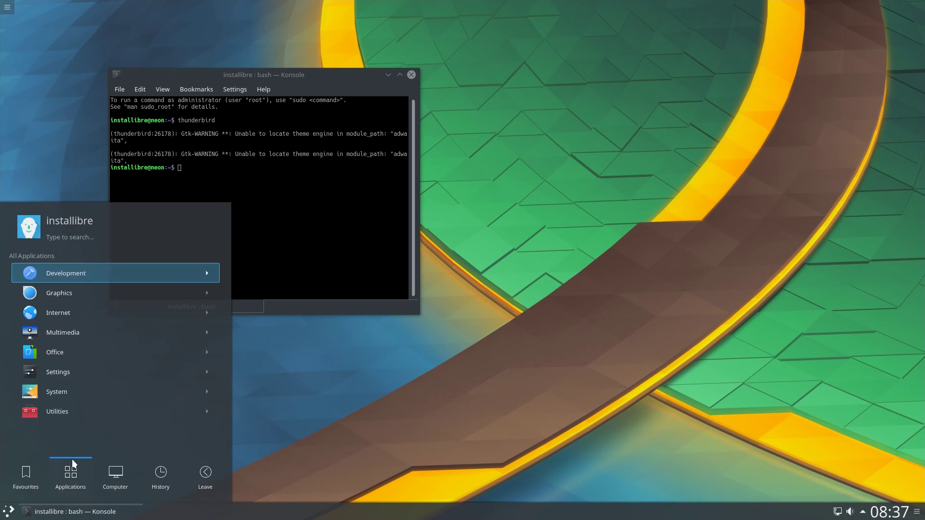
left_click(77, 317)
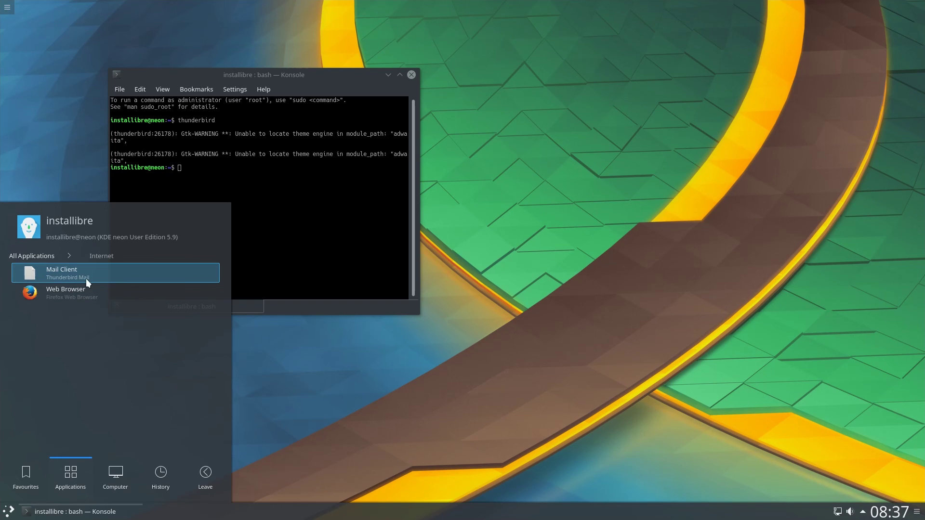
Install cowsay in Konsole with sudo apt-get install cowsay, confirm with y, then clear the screen
left_click(276, 236)
type("sudo apt-get")
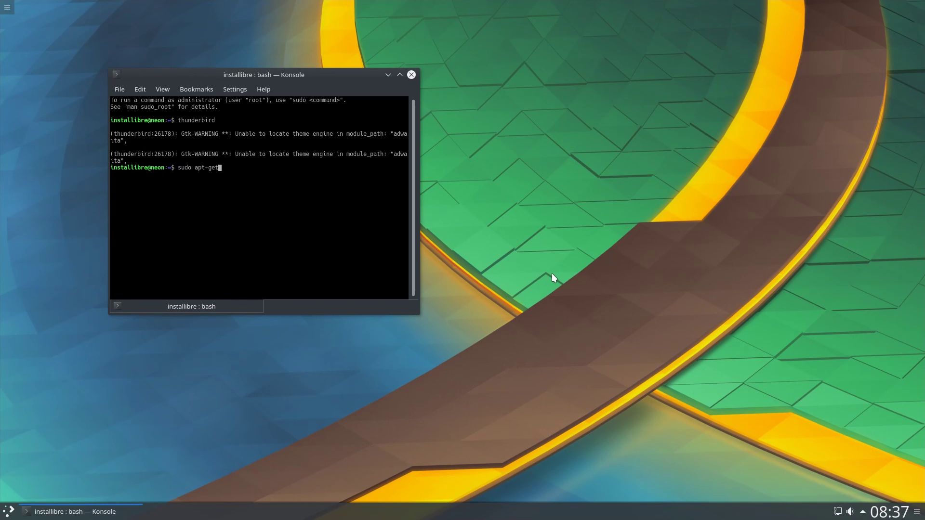
type(" install cowsay")
key("Return")
key("Return")
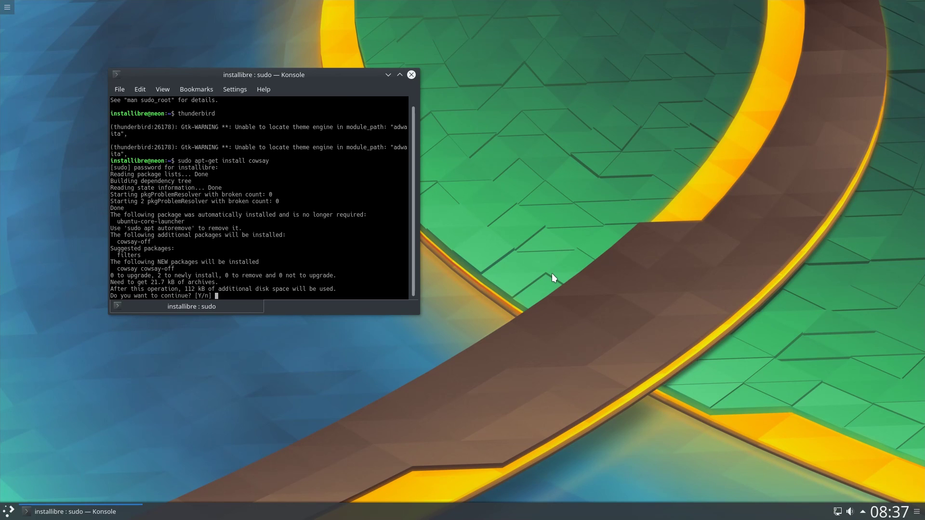
type("y")
key("Return")
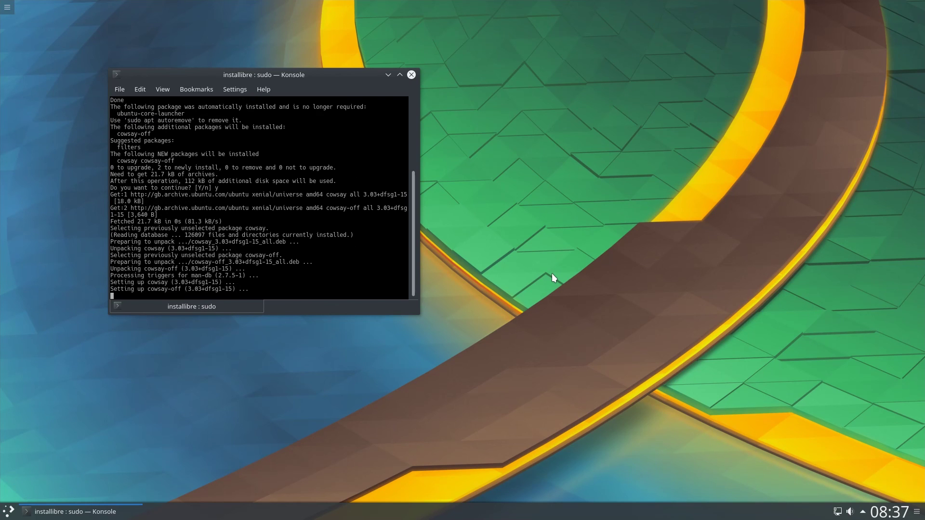
type("clear")
key("Return")
type("cowsay")
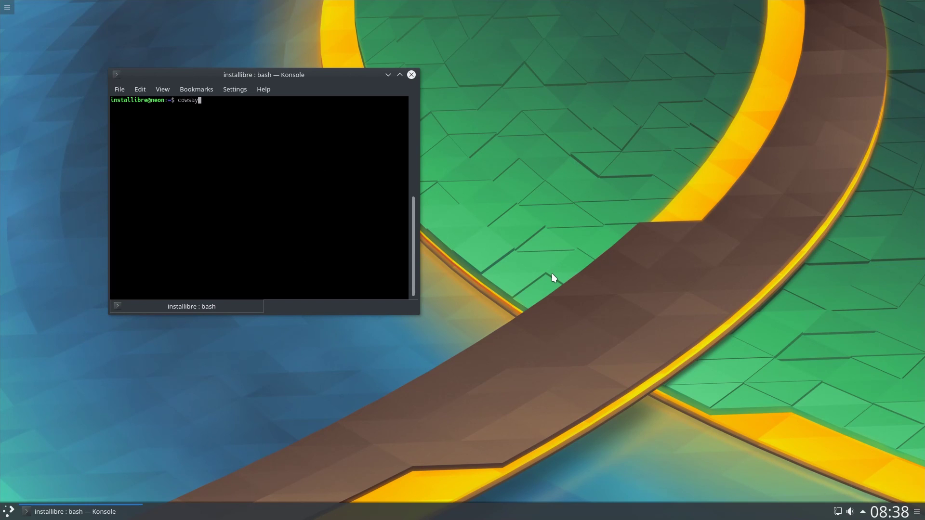
type(" \"Subsribe to ./installibre channel!\"")
key("Return")
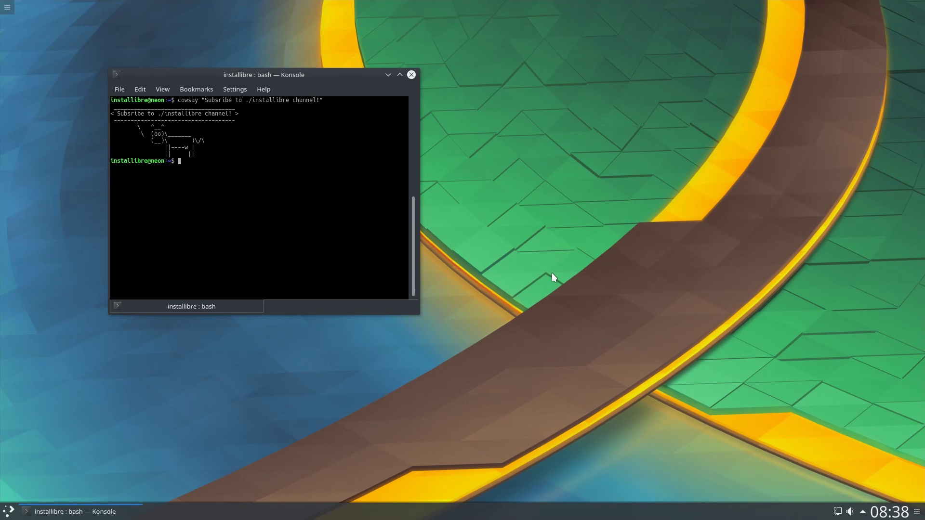